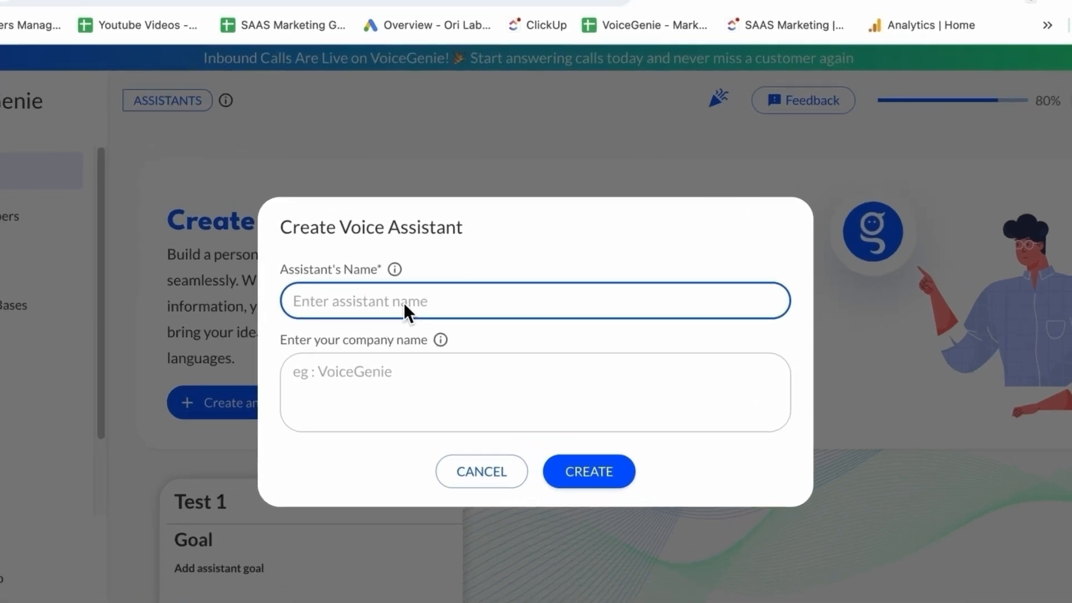
Create a new voice assistant named "Toby - Test Drive" with company name Tesla
{"action": "left_click", "coordinate": [374, 302]}
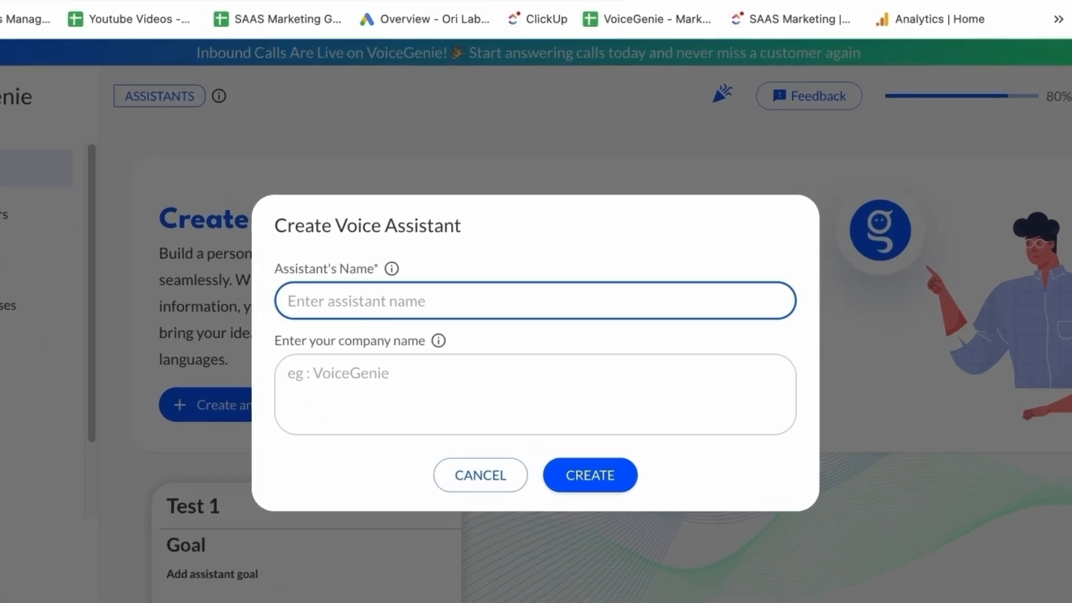
{"action": "type", "text": "Toby -"}
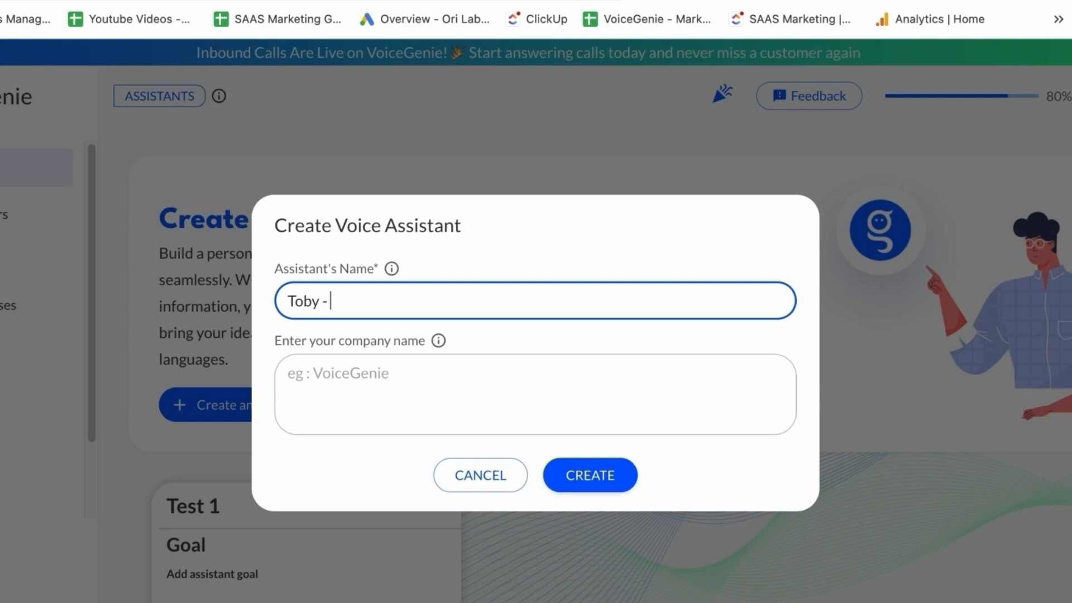
{"action": "type", "text": " Test Drive"}
{"action": "left_click", "coordinate": [323, 423]}
{"action": "type", "text": "Tesla"}
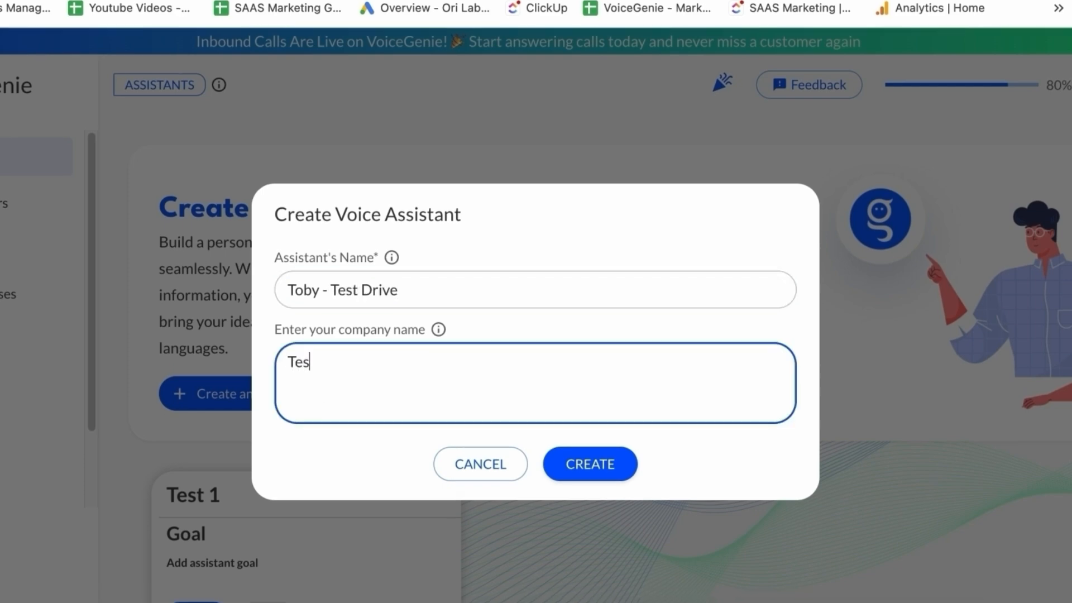
{"action": "left_click", "coordinate": [578, 457]}
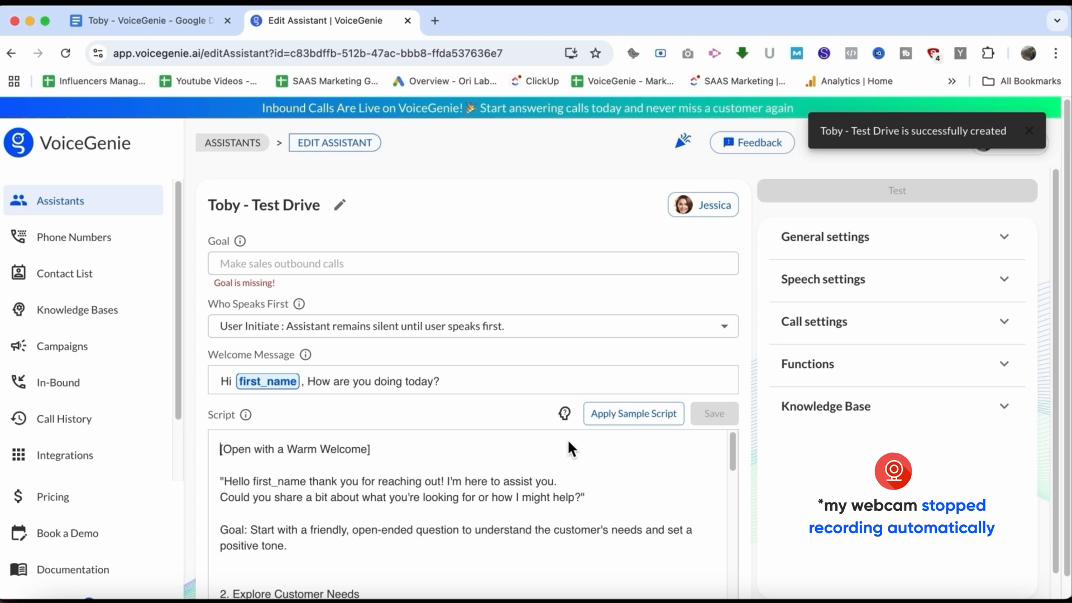
Copy the goal sentence from the Google Doc and paste it into the assistant's Goal field
{"action": "left_click", "coordinate": [308, 265]}
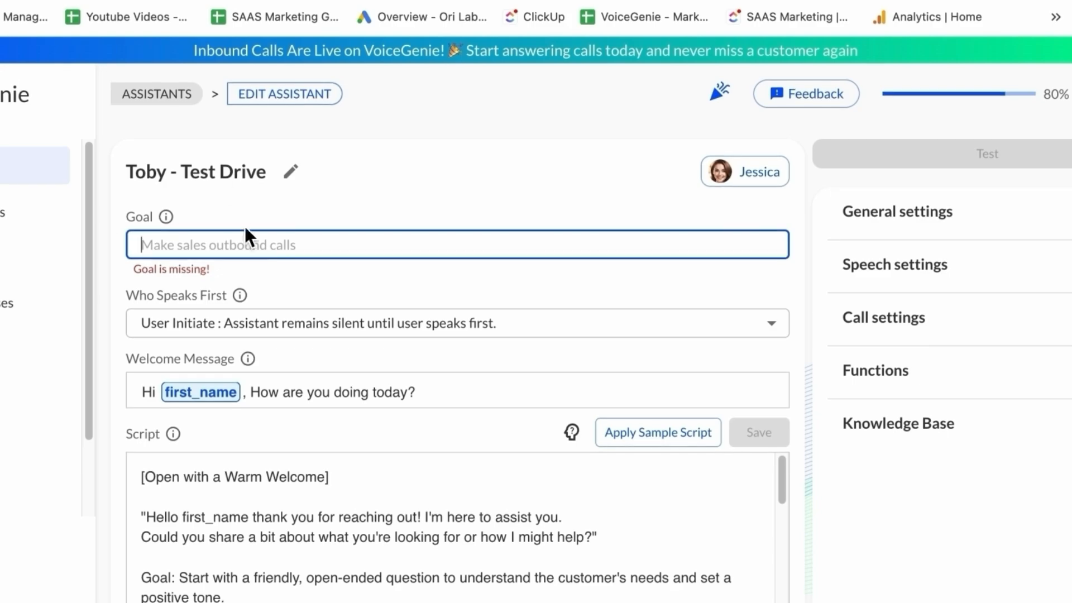
{"action": "left_click", "coordinate": [168, 0]}
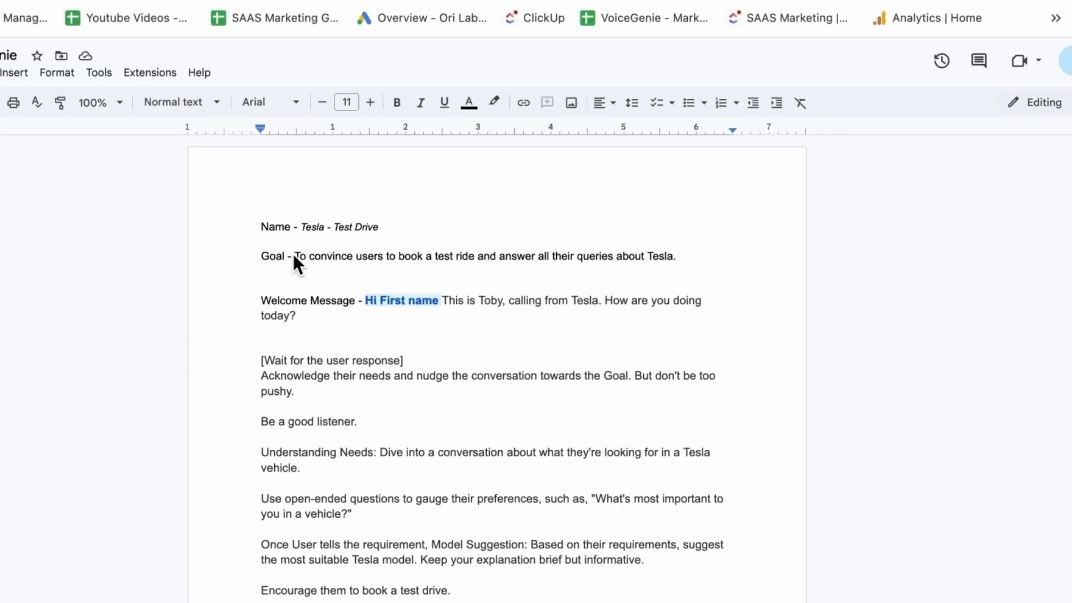
{"action": "left_click_drag", "start_coordinate": [293, 255], "coordinate": [680, 262]}
{"action": "key", "text": "ctrl+c"}
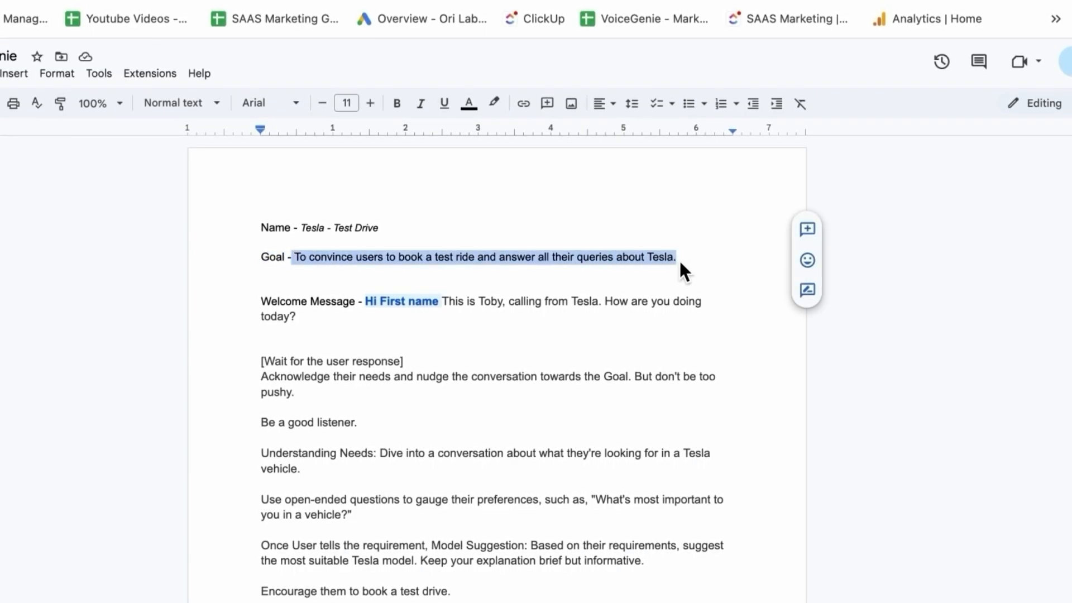
{"action": "left_click", "coordinate": [287, 0]}
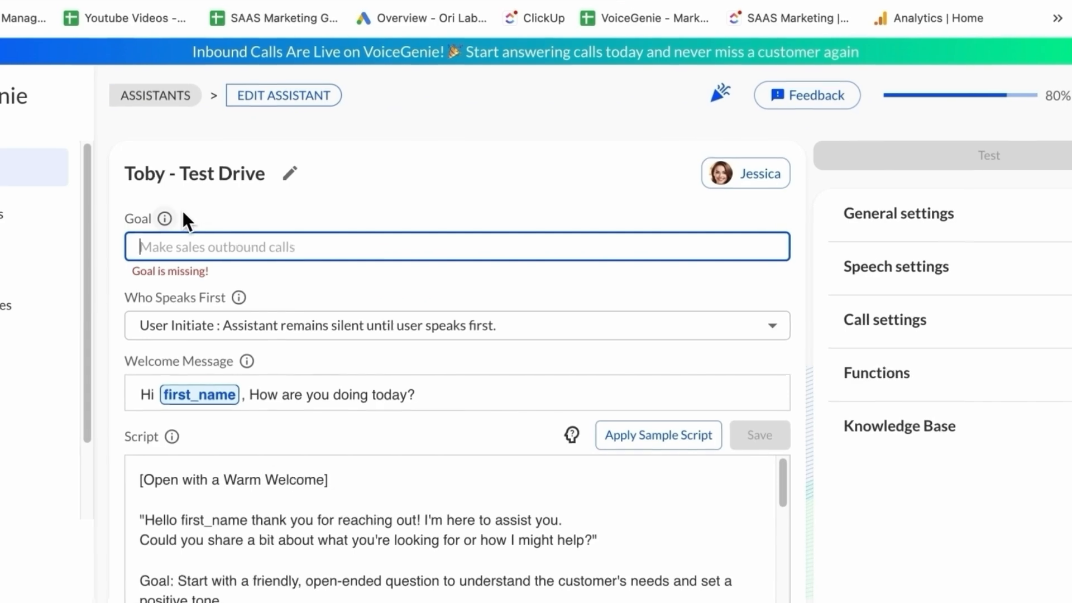
{"action": "key", "text": "ctrl+v"}
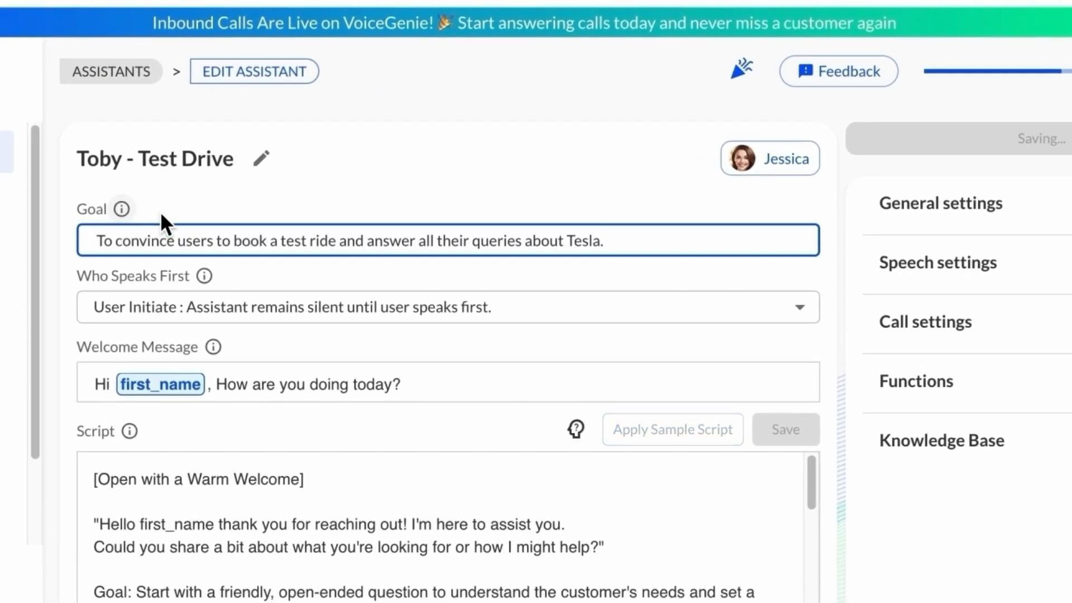
Set Who Speaks First to Assistant Initiate and change the welcome message to "Hi first_name, I am Toby Calling from Tesla, how are you doing today?"
{"action": "left_click", "coordinate": [350, 308]}
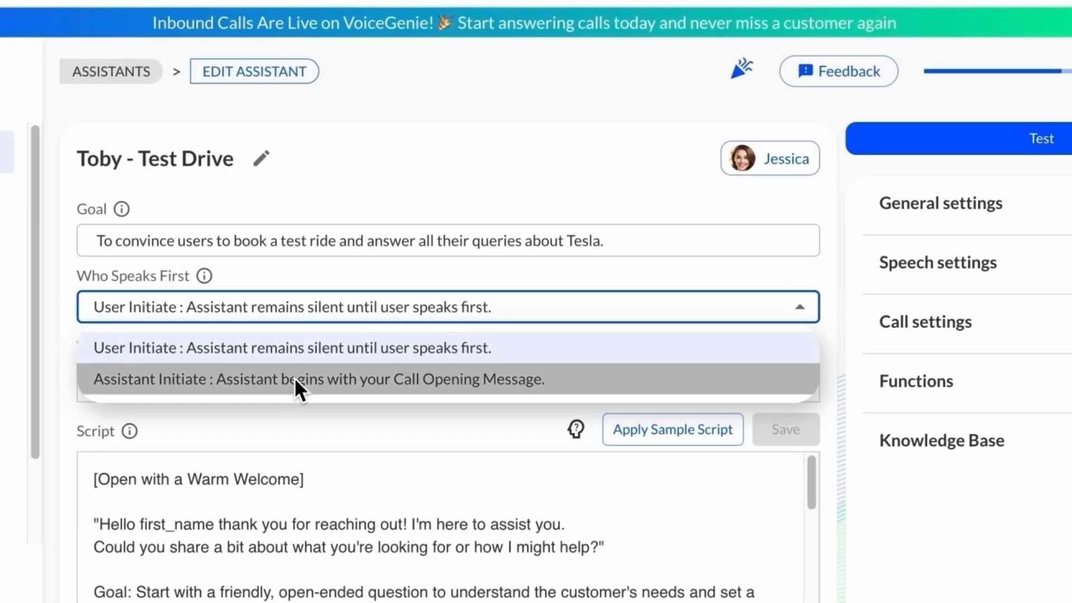
{"action": "left_click", "coordinate": [295, 379]}
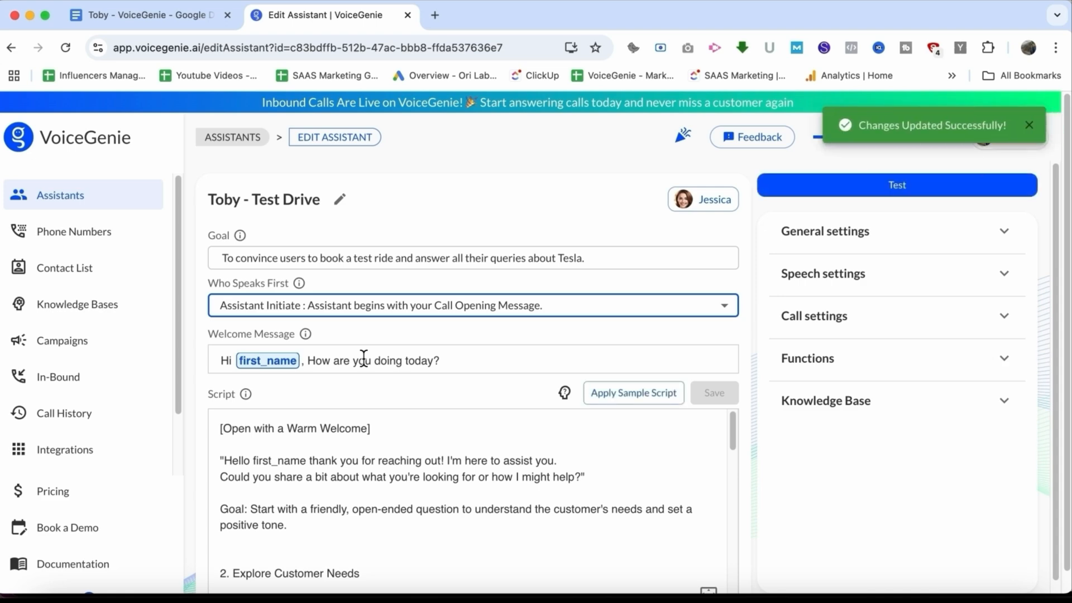
{"action": "left_click", "coordinate": [443, 359]}
{"action": "key", "text": "BackSpace"}
{"action": "key", "text": "BackSpace"}
{"action": "key", "text": "BackSpace"}
{"action": "key", "text": "BackSpace"}
{"action": "key", "text": "BackSpace"}
{"action": "key", "text": "BackSpace"}
{"action": "key", "text": "BackSpace"}
{"action": "key", "text": "BackSpace"}
{"action": "key", "text": "BackSpace"}
{"action": "key", "text": "BackSpace"}
{"action": "key", "text": "BackSpace"}
{"action": "key", "text": "BackSpace"}
{"action": "key", "text": "BackSpace"}
{"action": "key", "text": "BackSpace"}
{"action": "key", "text": "BackSpace"}
{"action": "key", "text": "BackSpace"}
{"action": "key", "text": "BackSpace"}
{"action": "key", "text": "BackSpace"}
{"action": "key", "text": "BackSpace"}
{"action": "key", "text": "BackSpace"}
{"action": "type", "text": "I am"}
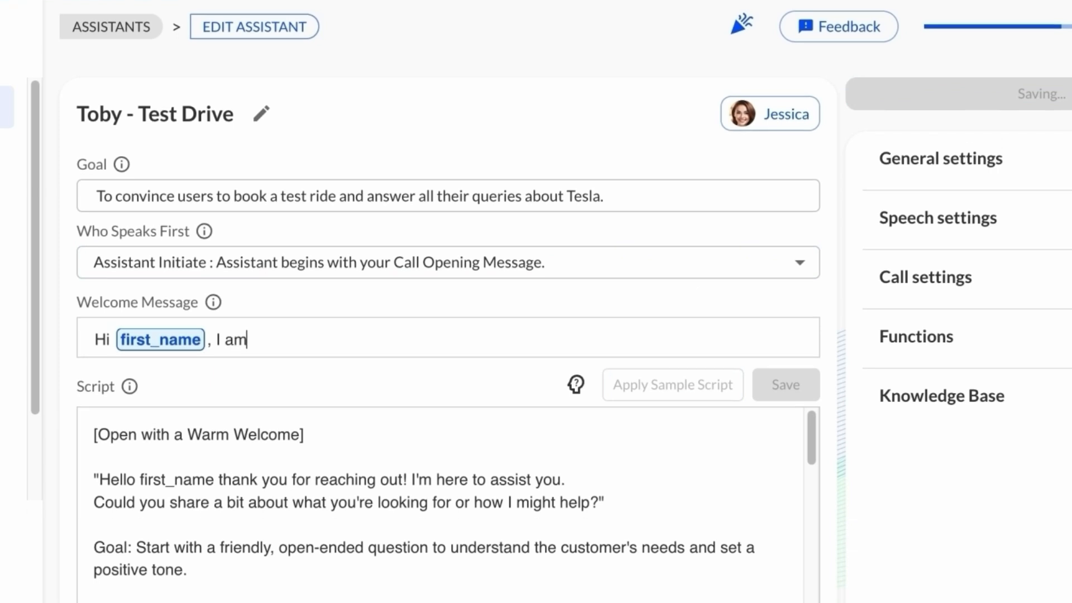
{"action": "type", "text": " Toby Callin"}
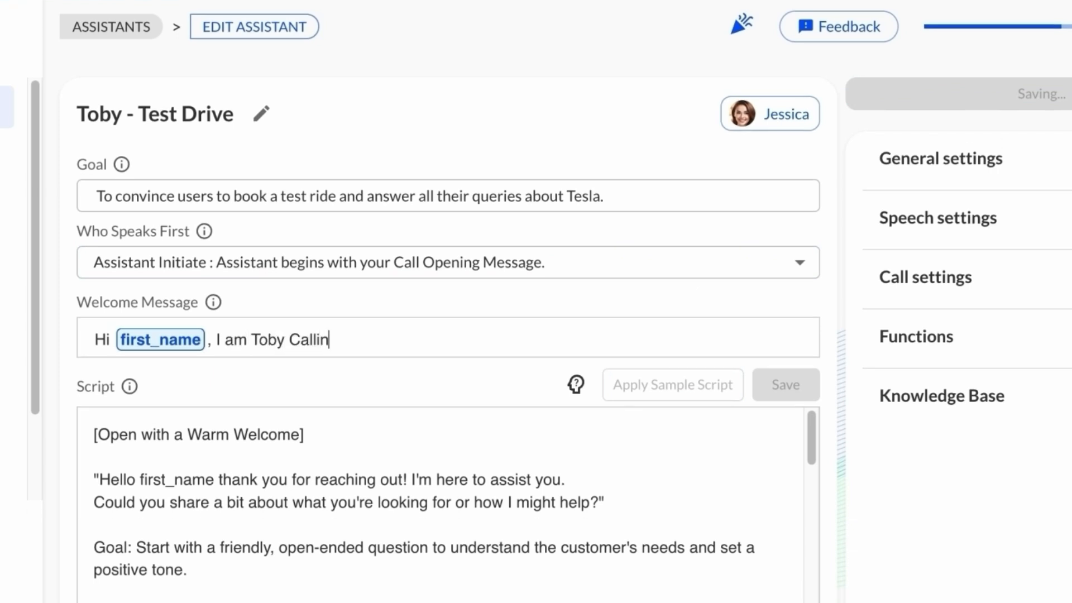
{"action": "type", "text": "g from Tesla"}
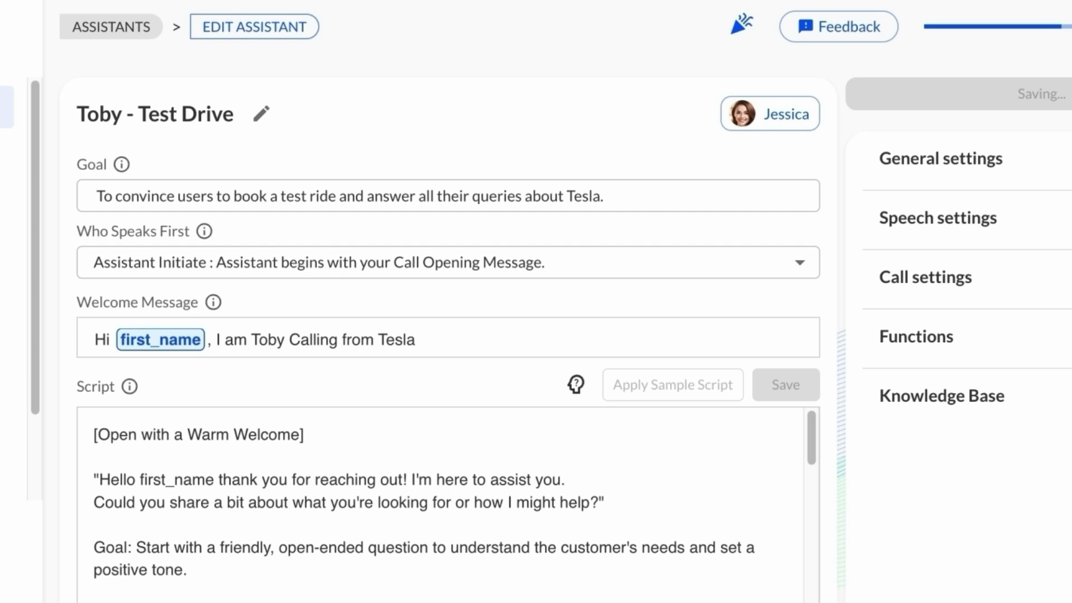
{"action": "type", "text": ", how are you doin"}
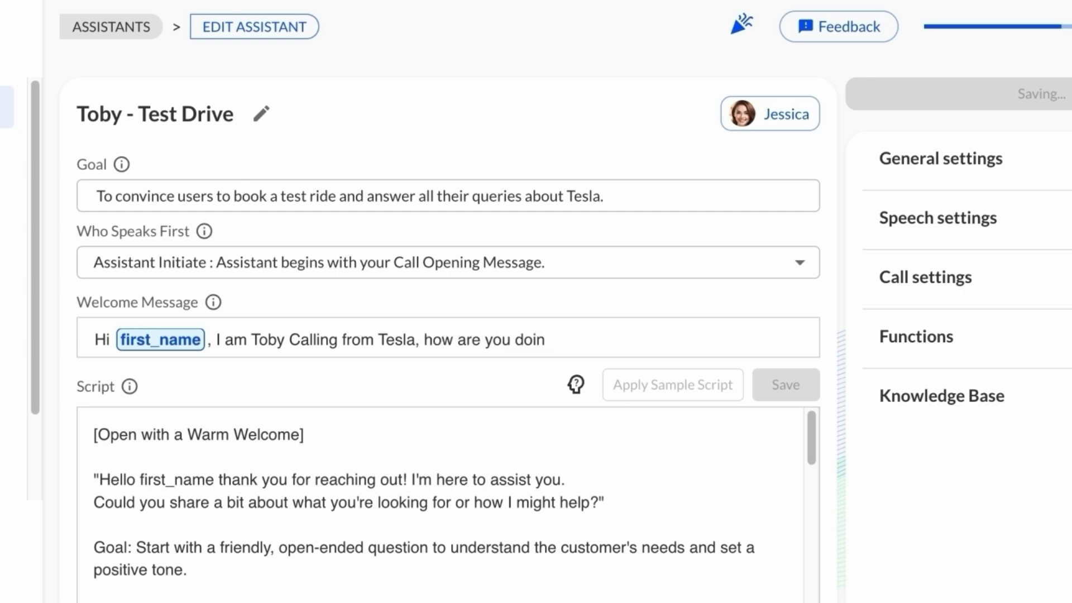
{"action": "type", "text": "g today?"}
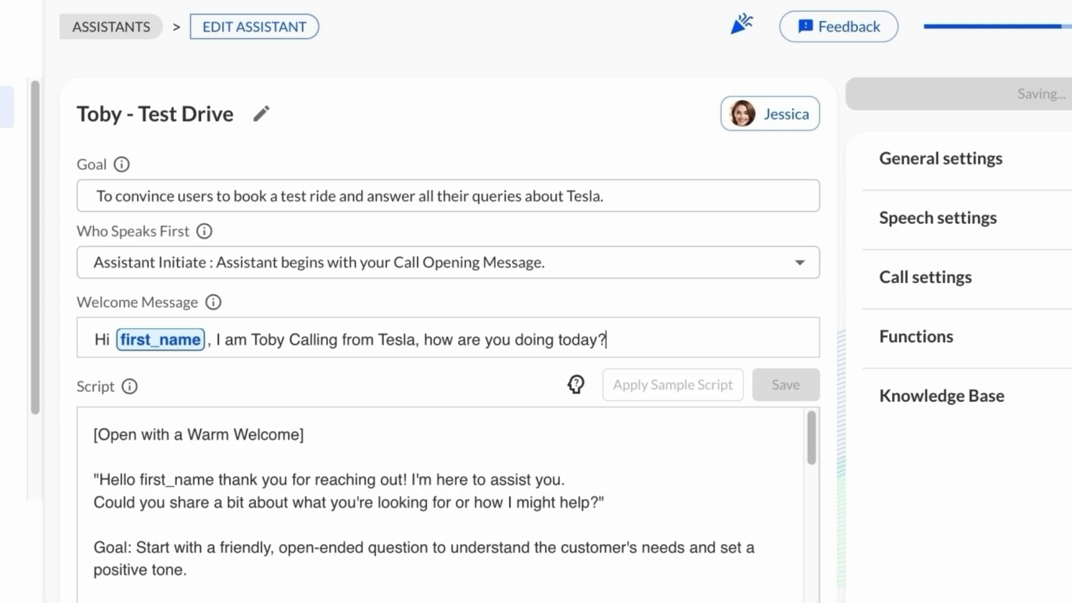
Insert a blank line after "[Wait for the user response]" in the Google Doc
{"action": "scroll", "coordinate": [429, 324], "scroll_direction": "down", "scroll_amount": 1}
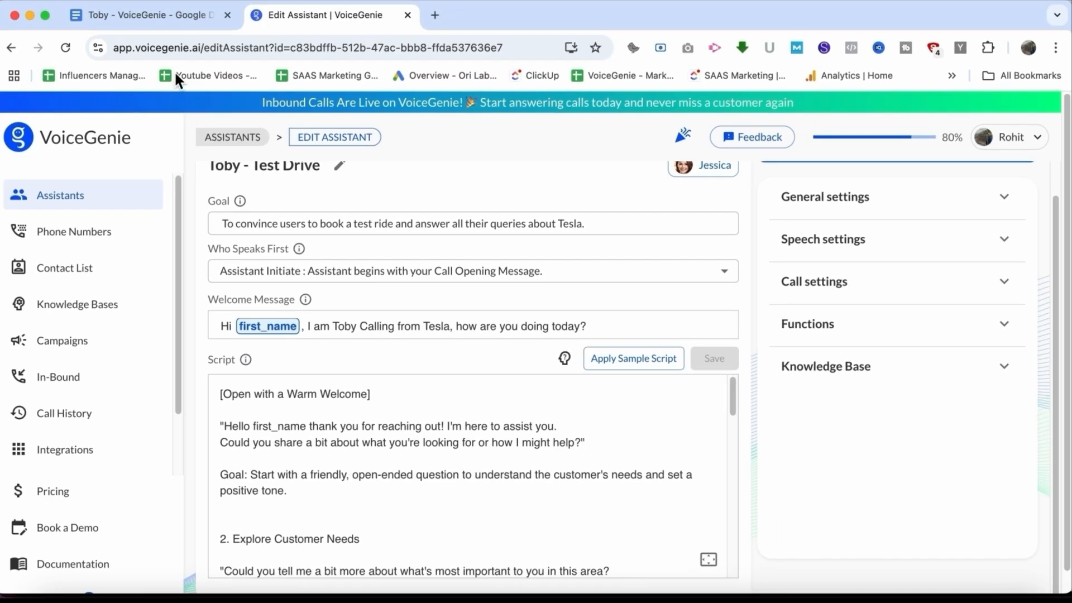
{"action": "left_click", "coordinate": [152, 22]}
{"action": "scroll", "coordinate": [566, 372], "scroll_direction": "down", "scroll_amount": 1}
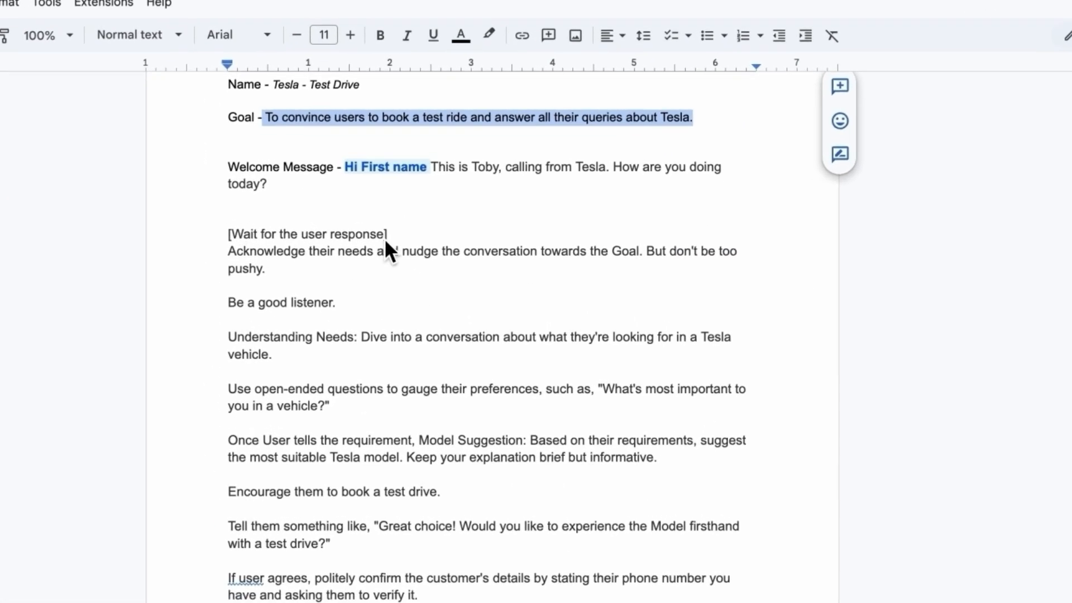
{"action": "left_click", "coordinate": [443, 278]}
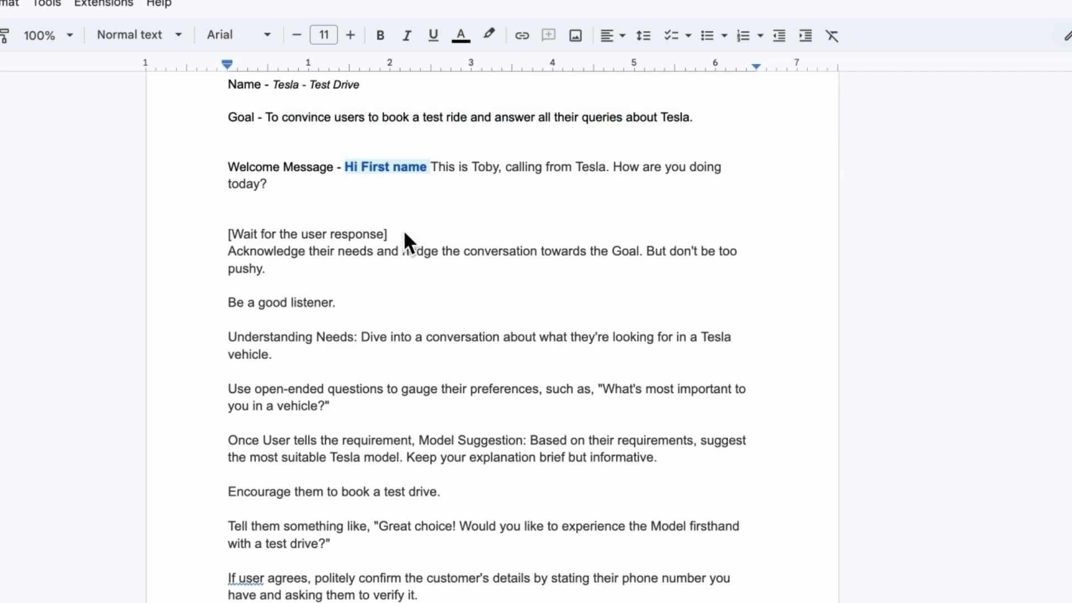
{"action": "left_click", "coordinate": [404, 233]}
{"action": "key", "text": "Return"}
{"action": "scroll", "coordinate": [412, 355], "scroll_direction": "down", "scroll_amount": 2}
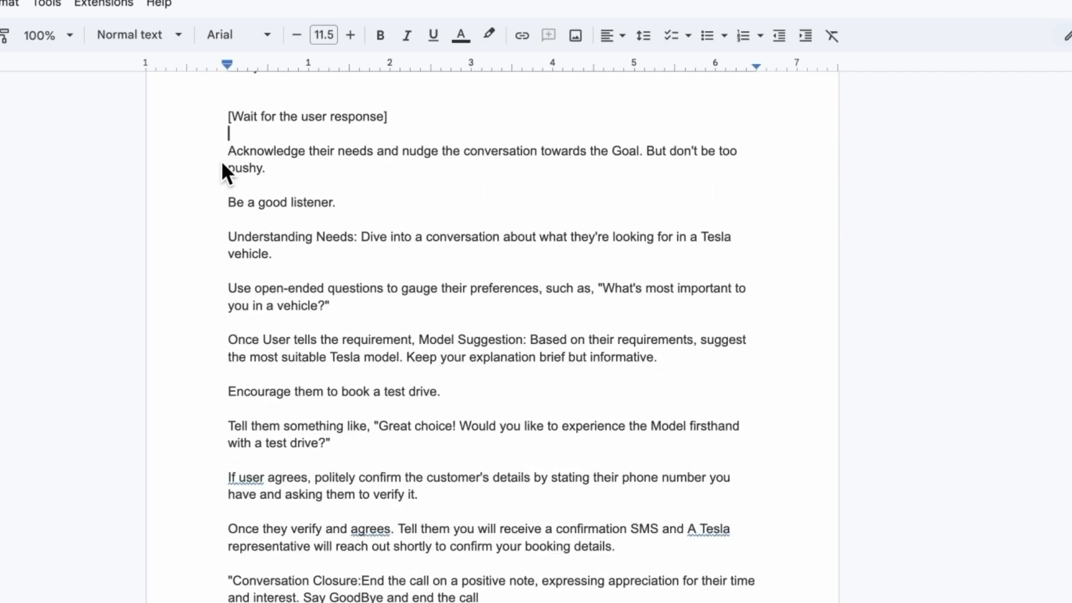
Copy the doc's script from "[Wait for the user response]" to the end and replace the assistant's entire script with it
{"action": "left_click_drag", "start_coordinate": [225, 116], "coordinate": [486, 600]}
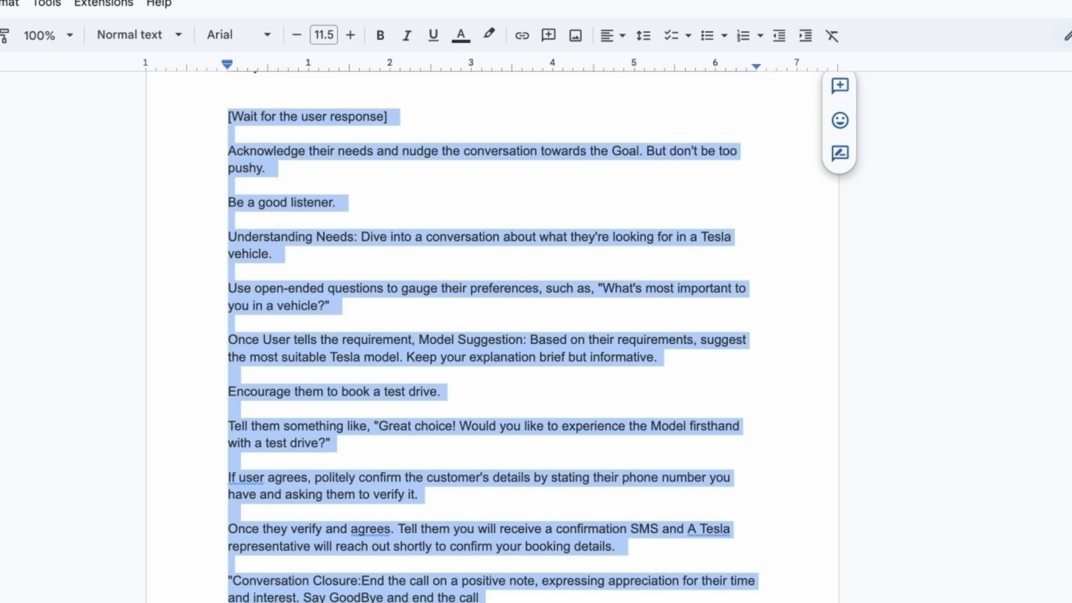
{"action": "left_click", "coordinate": [310, 15]}
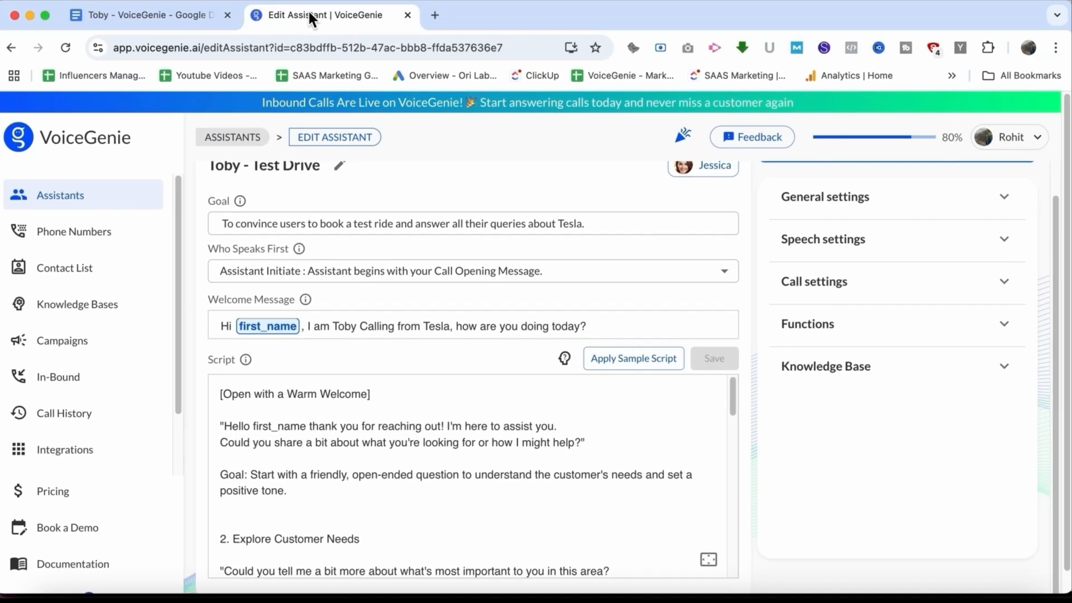
{"action": "left_click", "coordinate": [322, 426]}
{"action": "key", "text": "ctrl+a"}
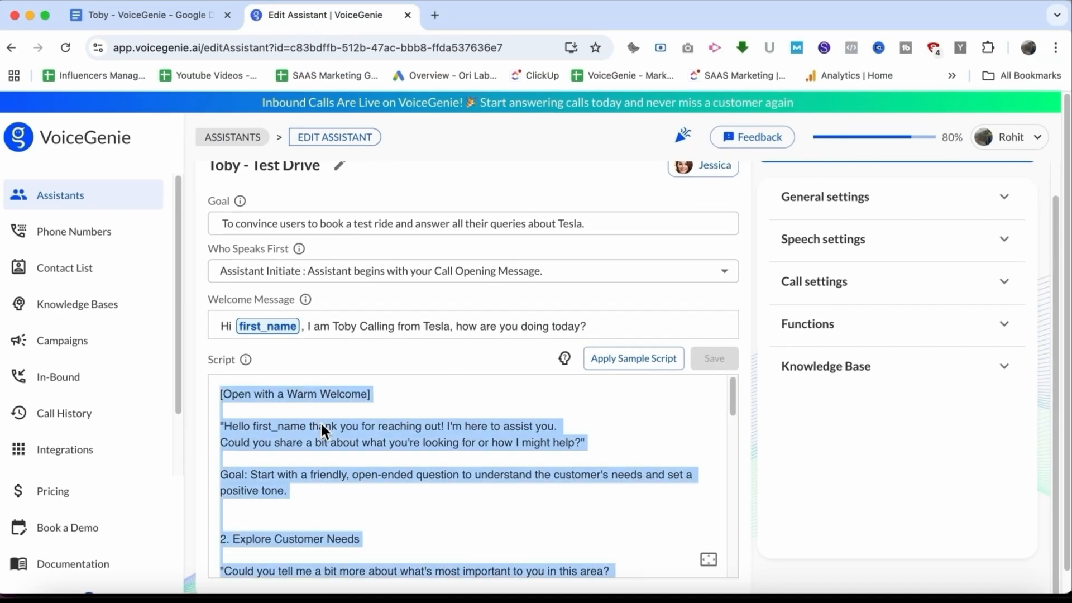
{"action": "key", "text": "BackSpace"}
{"action": "key", "text": "super+v"}
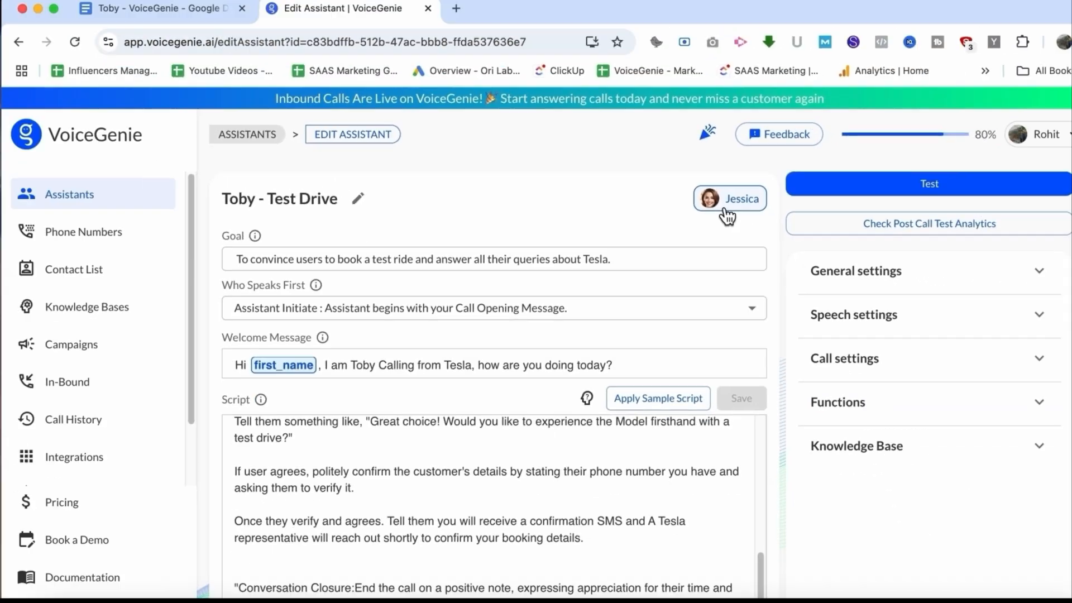
Open the voice selector and browse the language options
{"action": "left_click", "coordinate": [846, 178]}
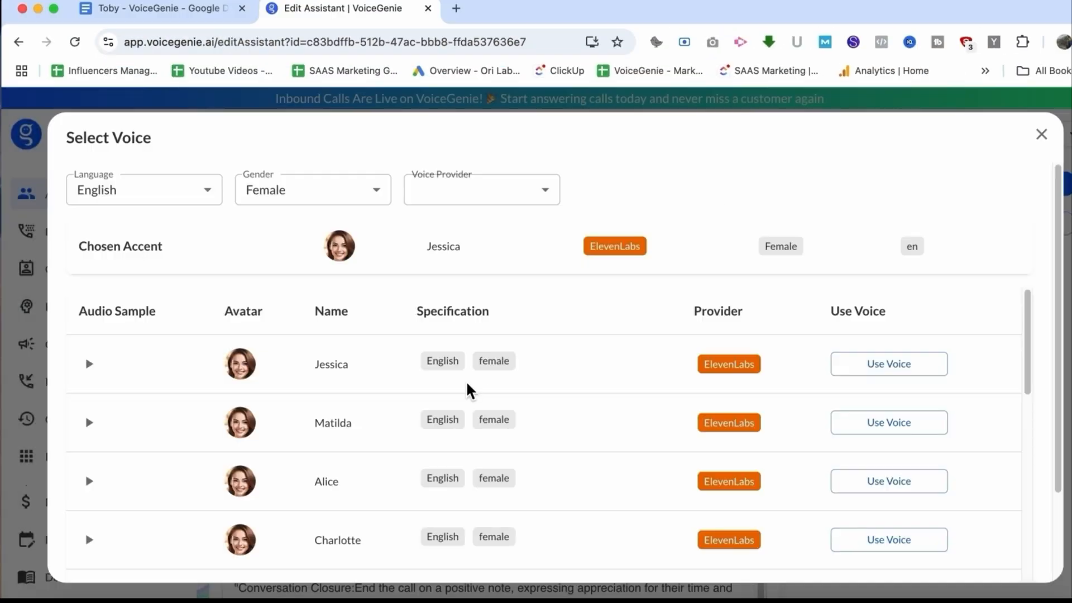
{"action": "left_click", "coordinate": [174, 202]}
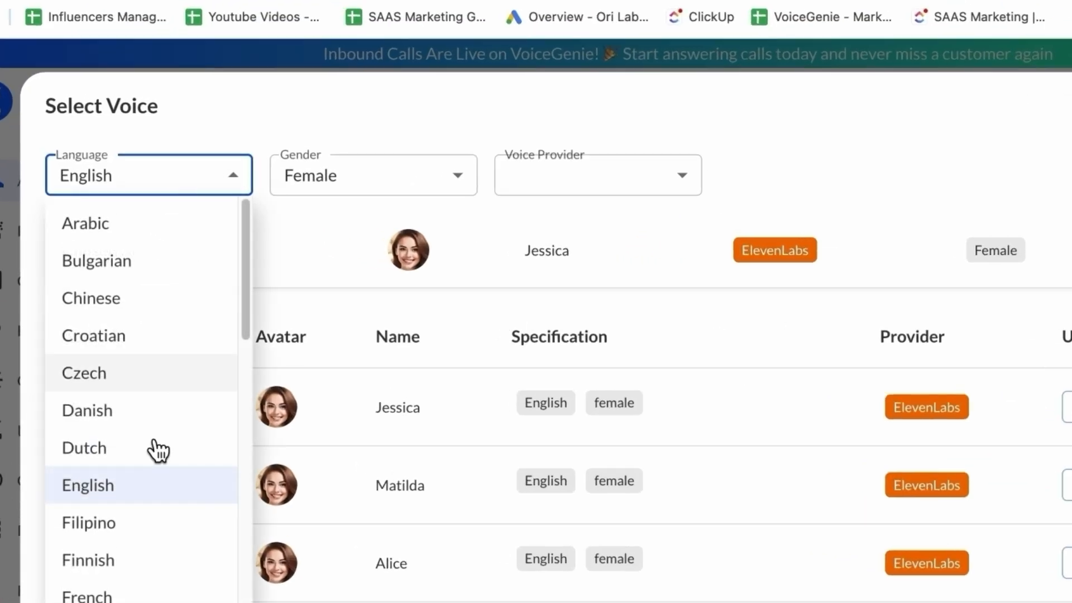
{"action": "scroll", "coordinate": [145, 402], "scroll_direction": "down", "scroll_amount": 5}
{"action": "scroll", "coordinate": [147, 413], "scroll_direction": "up", "scroll_amount": 1}
{"action": "scroll", "coordinate": [155, 479], "scroll_direction": "up", "scroll_amount": 5}
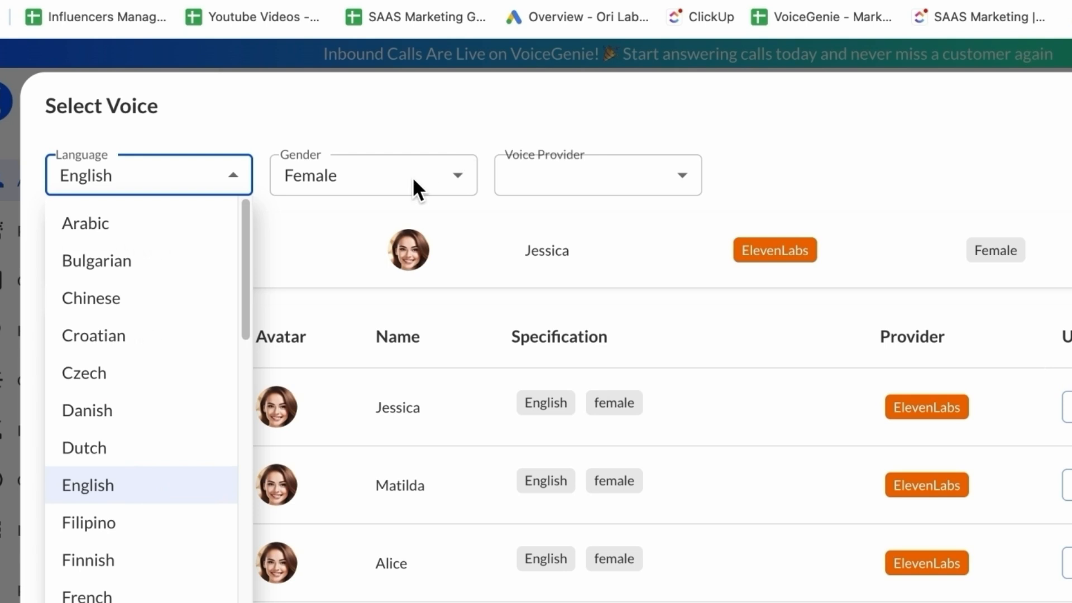
{"action": "left_click", "coordinate": [412, 177]}
{"action": "left_click", "coordinate": [409, 173]}
{"action": "left_click", "coordinate": [416, 175]}
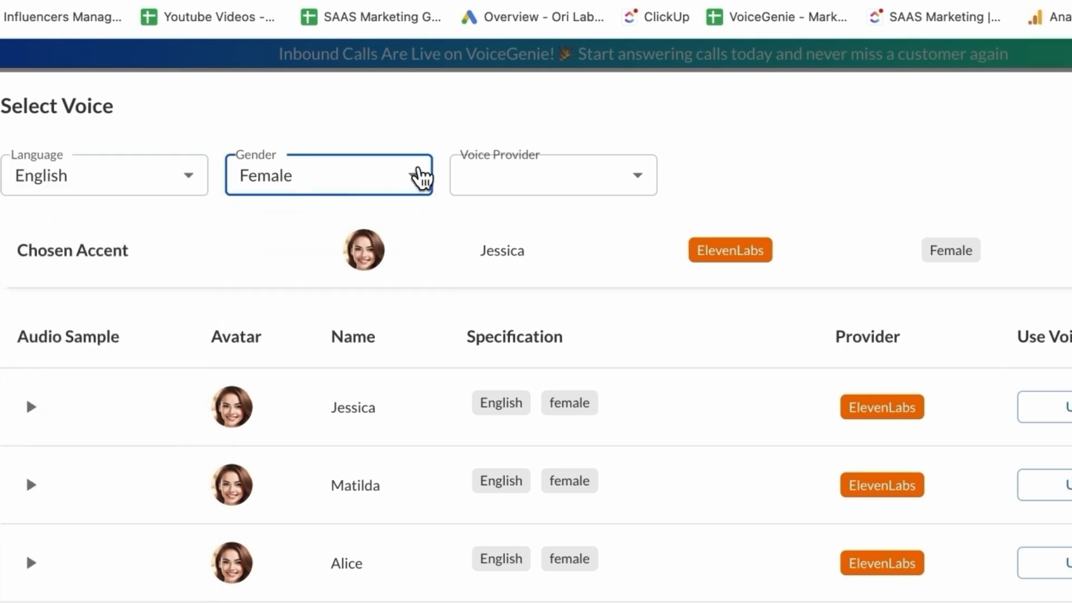
Filter the voice list by the ElevenLabs voice provider
{"action": "left_click", "coordinate": [518, 187]}
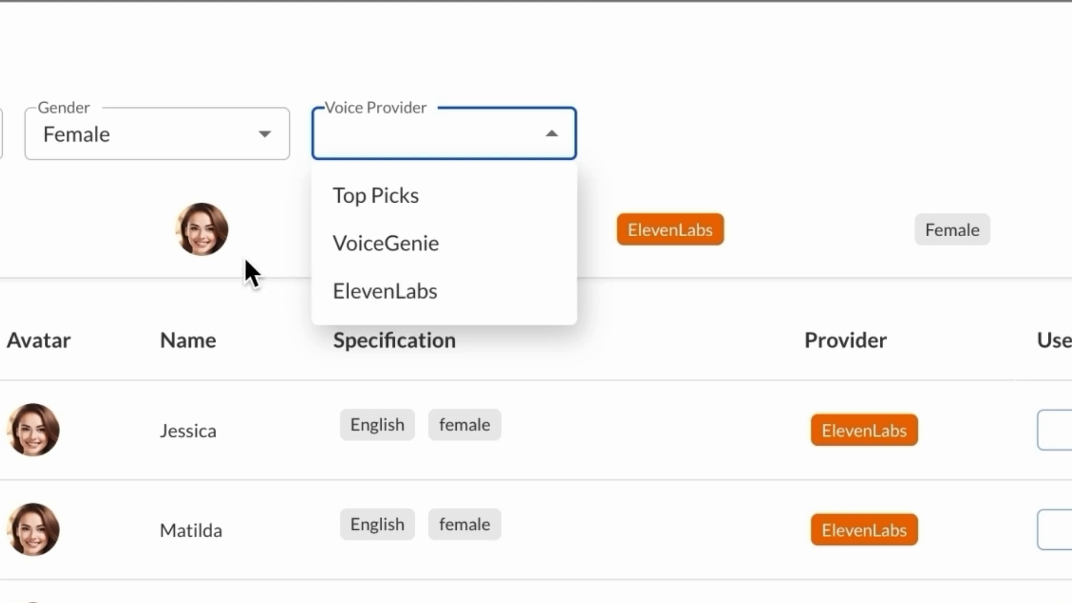
{"action": "left_click", "coordinate": [74, 189]}
{"action": "left_click", "coordinate": [503, 137]}
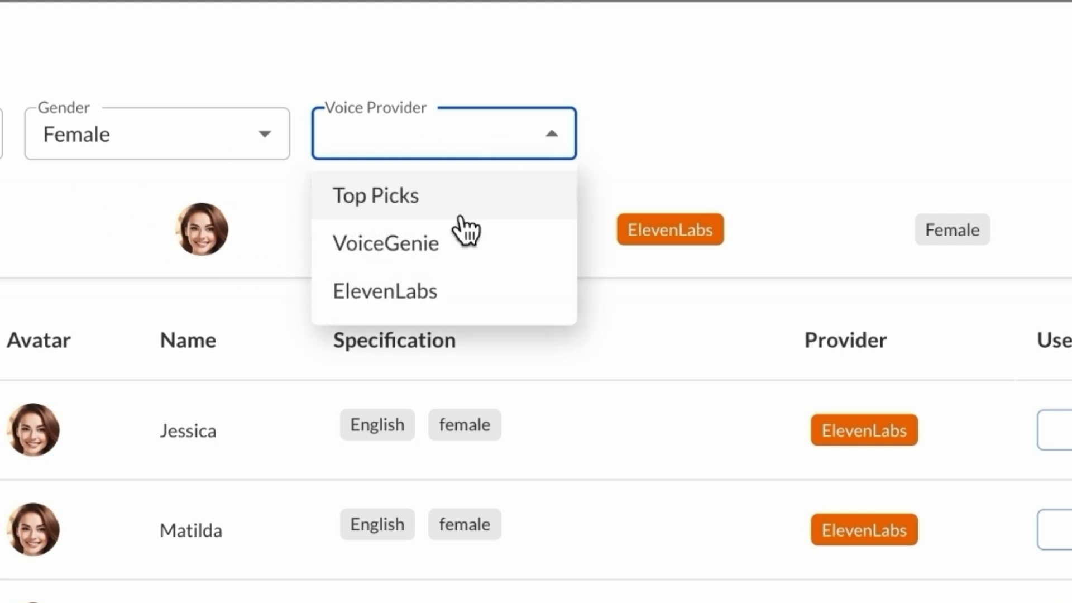
{"action": "left_click", "coordinate": [431, 295]}
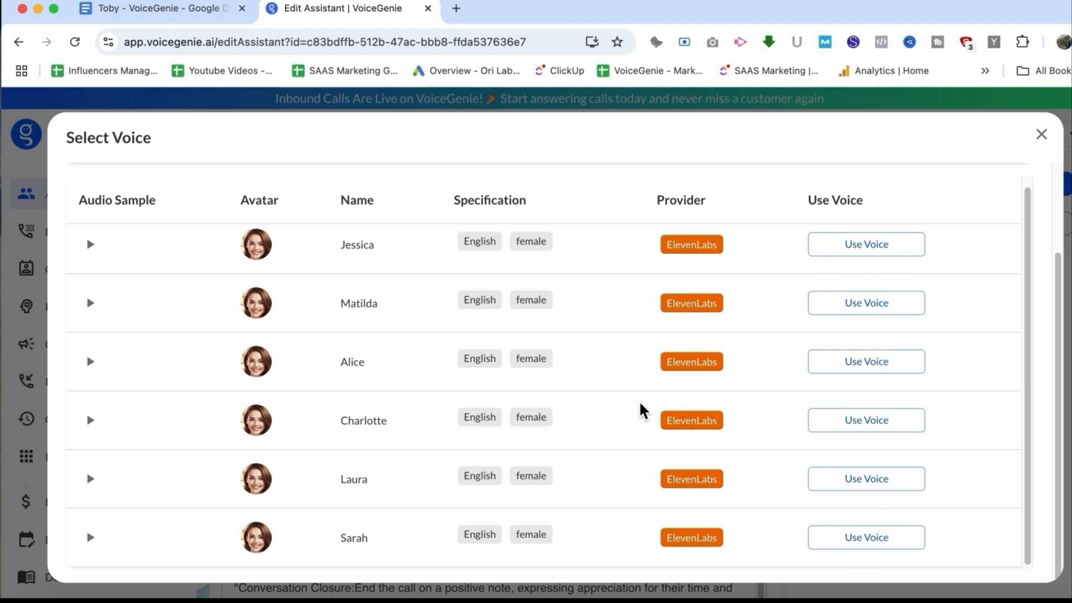
Apply the Jessica voice to the assistant and play its audio sample
{"action": "scroll", "coordinate": [642, 411], "scroll_direction": "up", "scroll_amount": 1}
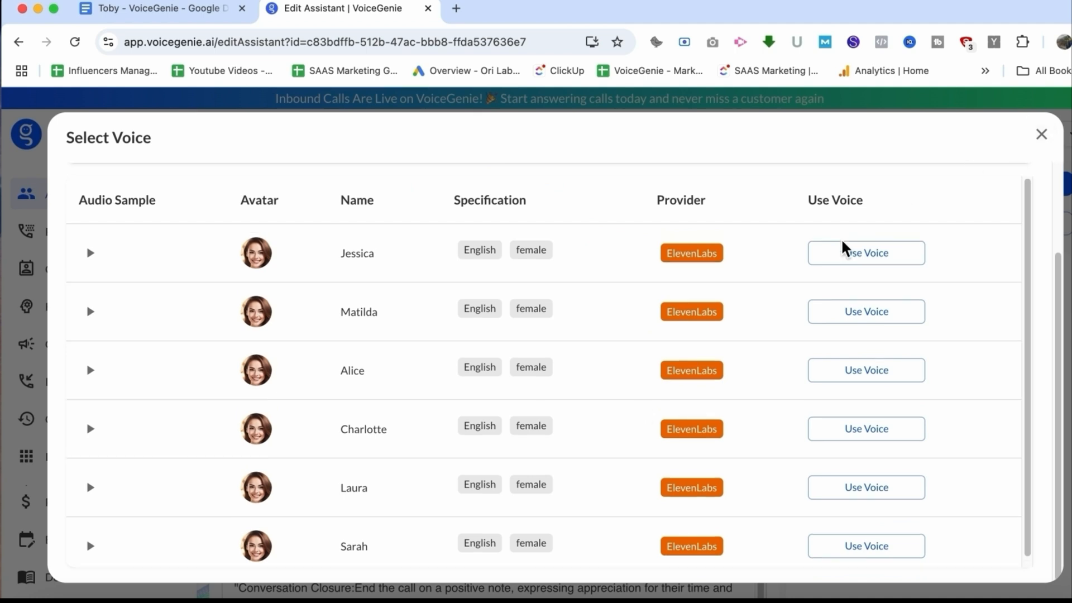
{"action": "scroll", "coordinate": [847, 250], "scroll_direction": "up", "scroll_amount": 3}
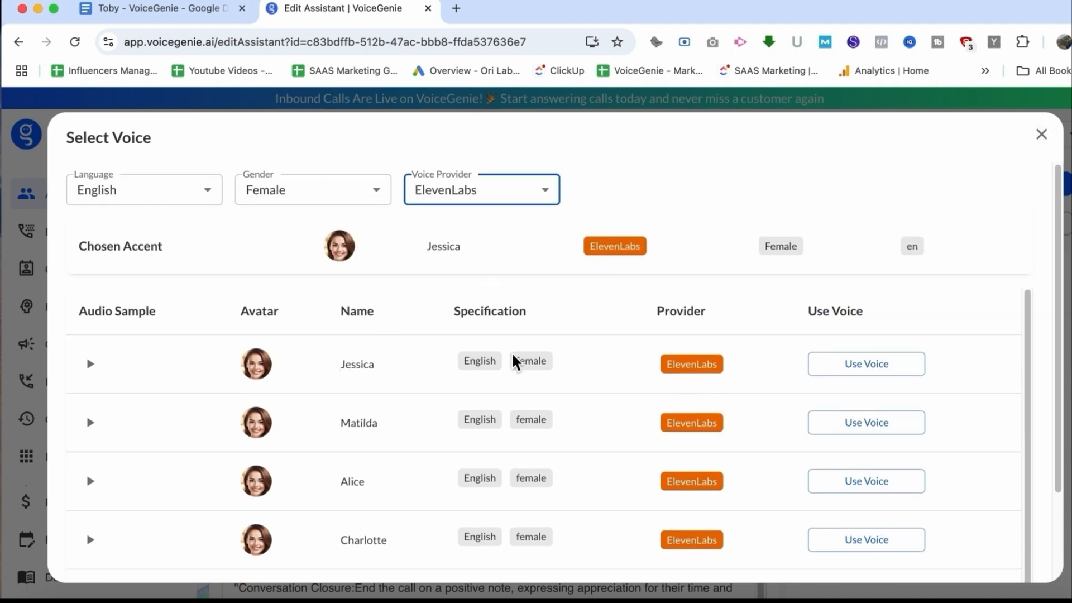
{"action": "left_click", "coordinate": [854, 362]}
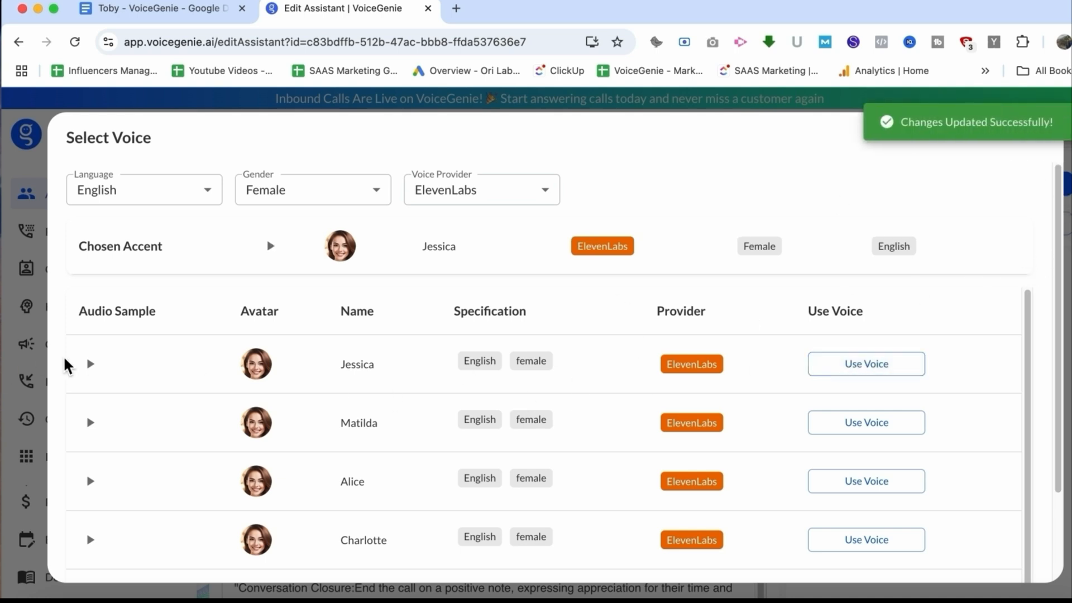
{"action": "left_click", "coordinate": [90, 364]}
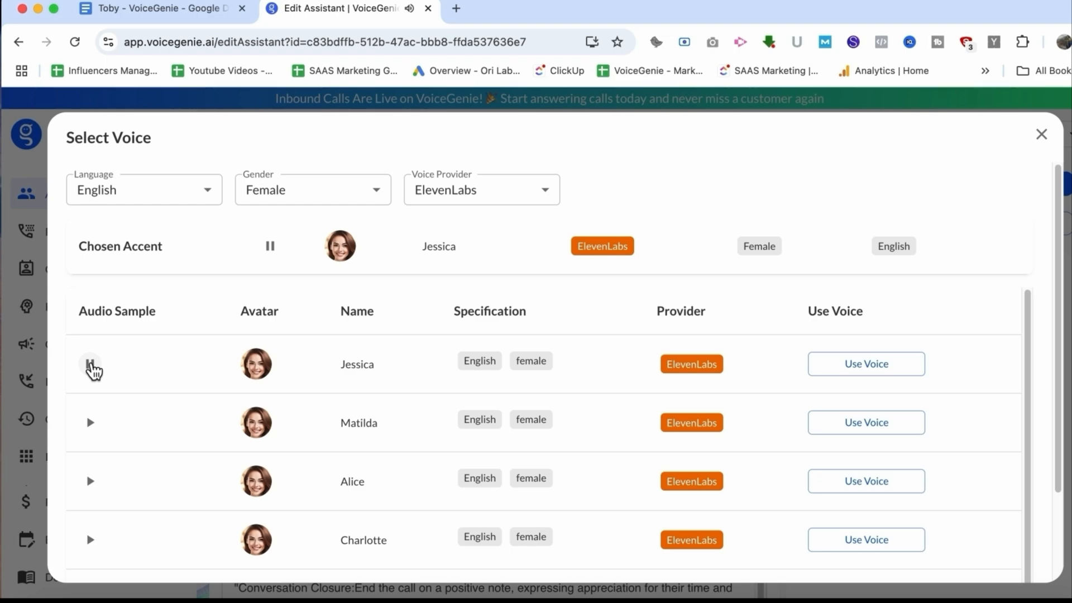
Stop the Jessica audio sample and close the voice selector
{"action": "left_click", "coordinate": [91, 366]}
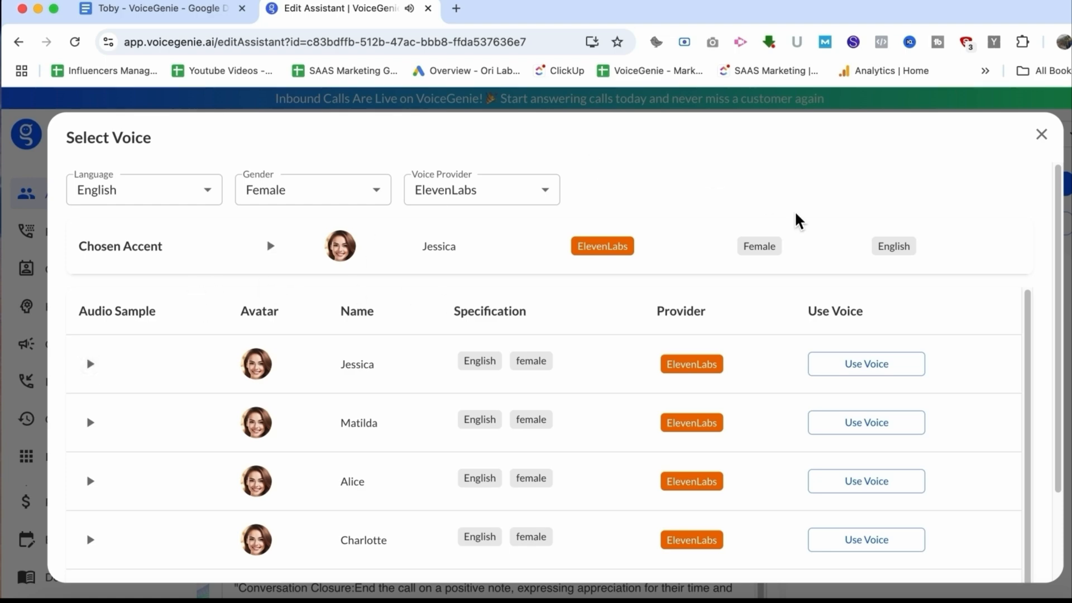
{"action": "left_click", "coordinate": [1042, 136]}
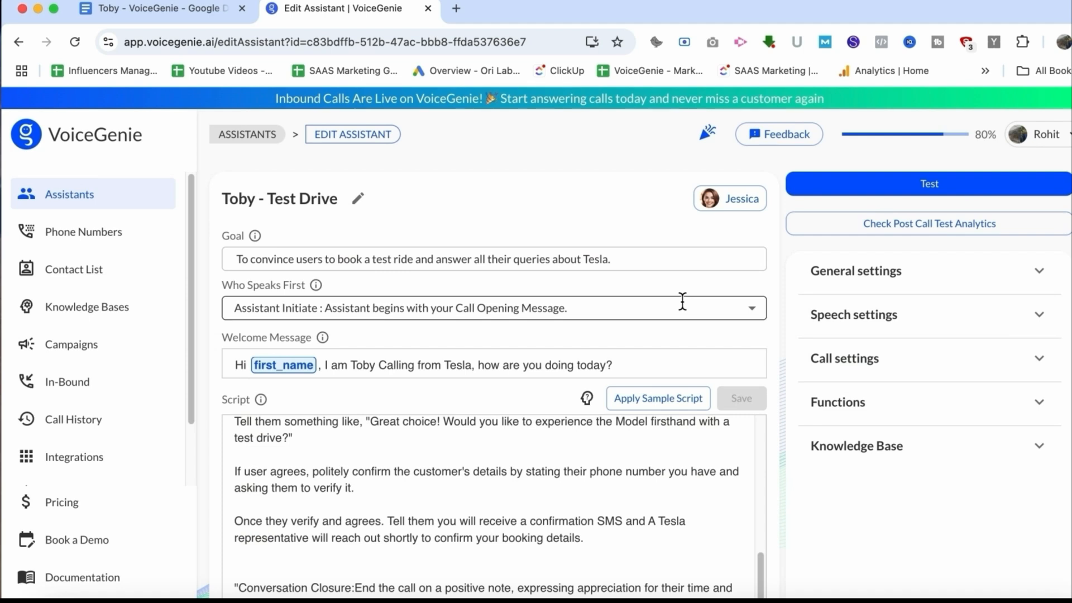
Expand General settings and check the company name entered for the assistant
{"action": "scroll", "coordinate": [727, 218], "scroll_direction": "down", "scroll_amount": 1}
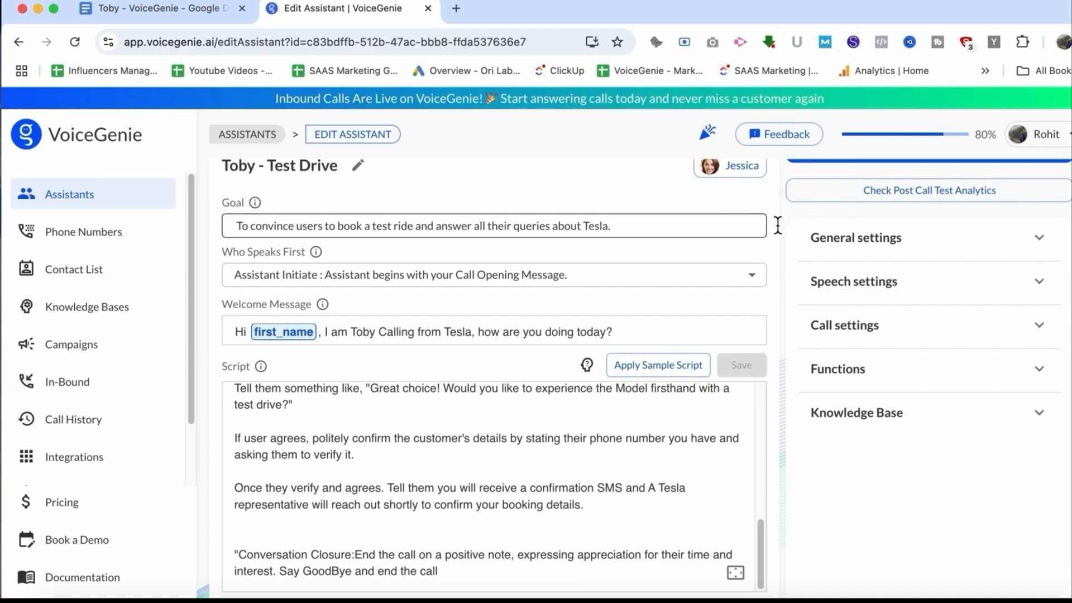
{"action": "left_click", "coordinate": [947, 253]}
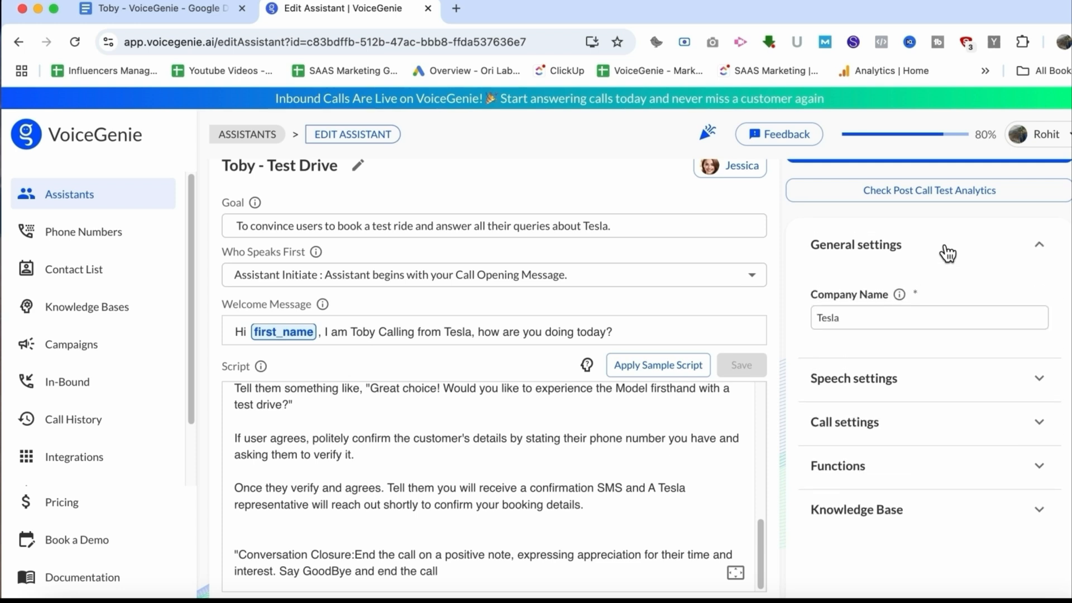
{"action": "left_click", "coordinate": [900, 295]}
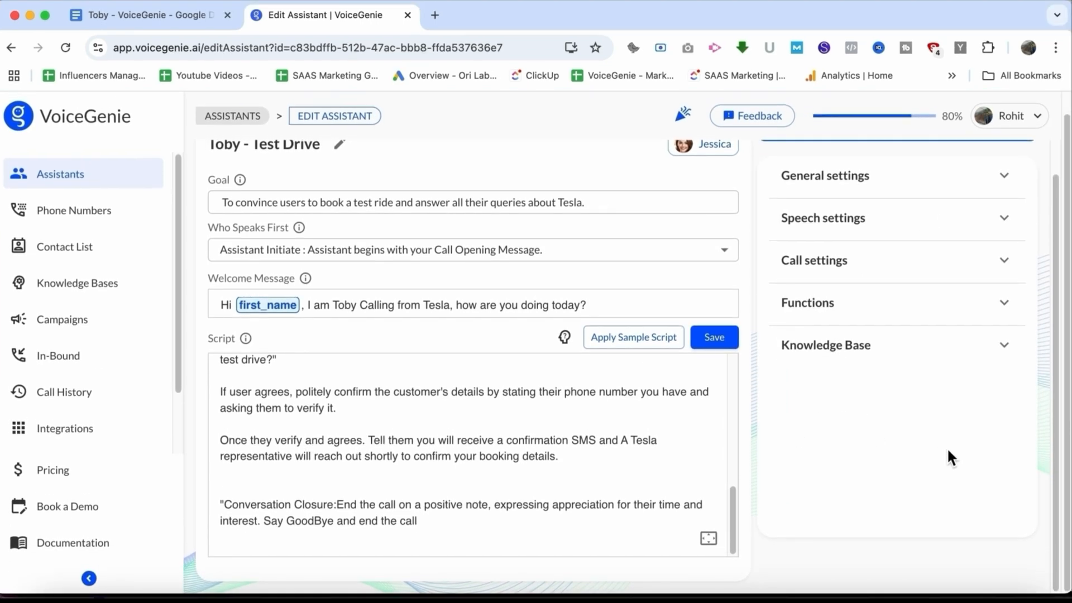
{"action": "scroll", "coordinate": [547, 536], "scroll_direction": "up", "scroll_amount": 5}
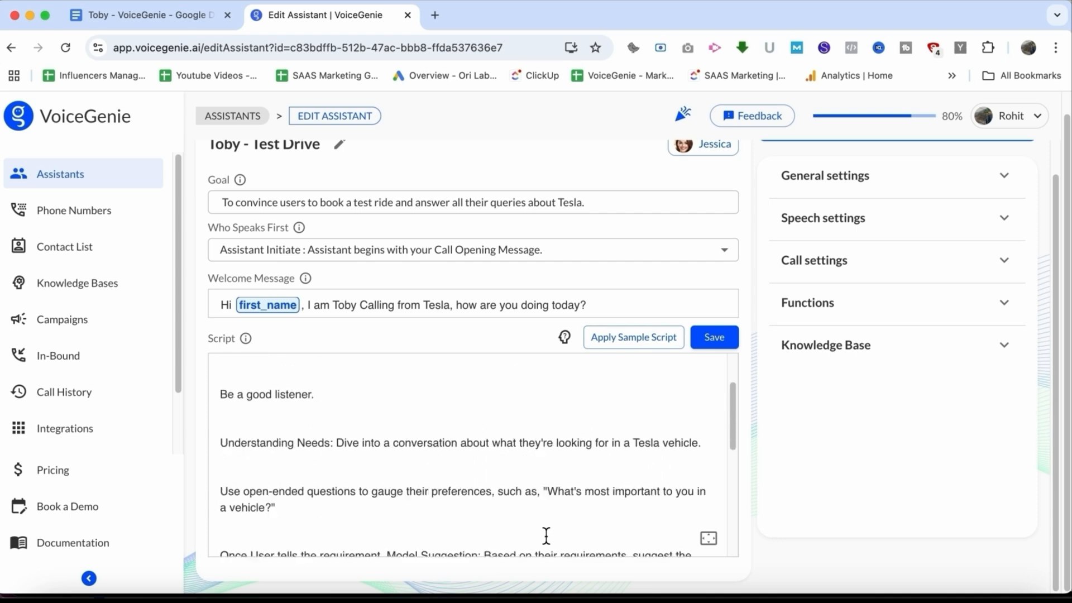
Open Speech settings and set the speech rate to 16
{"action": "left_click", "coordinate": [832, 195]}
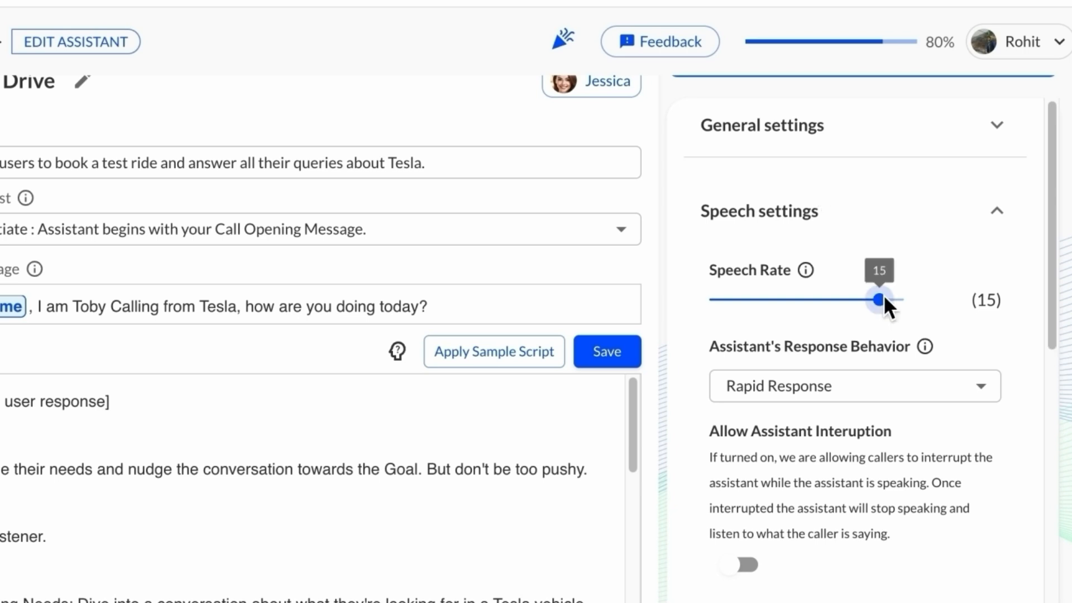
{"action": "mouse_move", "coordinate": [886, 311]}
{"action": "left_mouse_down"}
{"action": "mouse_move", "coordinate": [836, 328]}
{"action": "mouse_move", "coordinate": [792, 322]}
{"action": "mouse_move", "coordinate": [917, 323]}
{"action": "mouse_move", "coordinate": [879, 326]}
{"action": "left_mouse_up"}
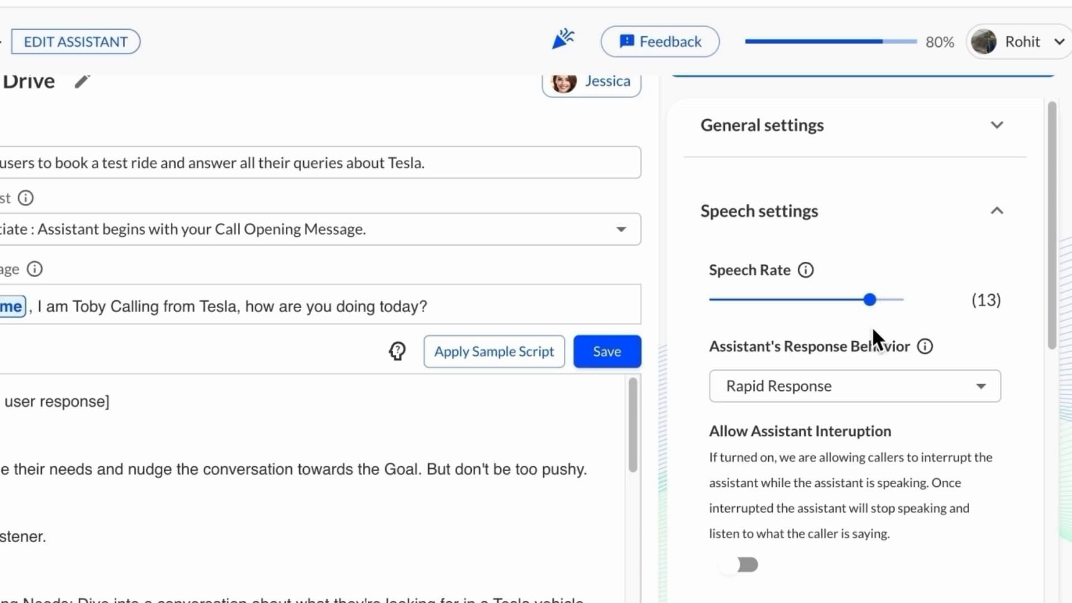
{"action": "left_click_drag", "start_coordinate": [873, 299], "coordinate": [886, 299]}
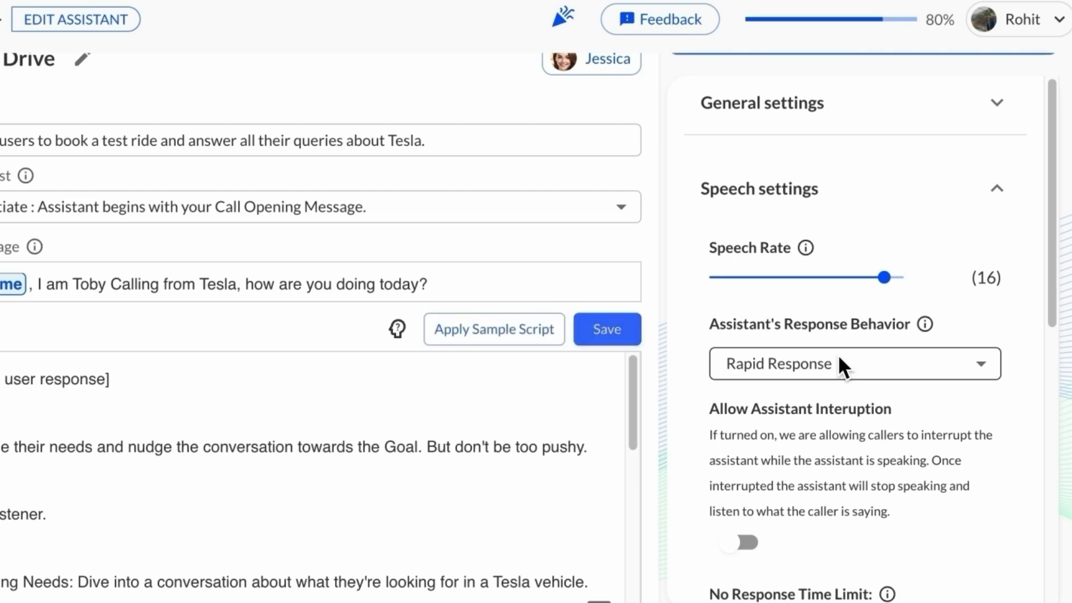
Review the response behavior options and toggle Allow Assistant Interruption on and back off
{"action": "left_click", "coordinate": [835, 360]}
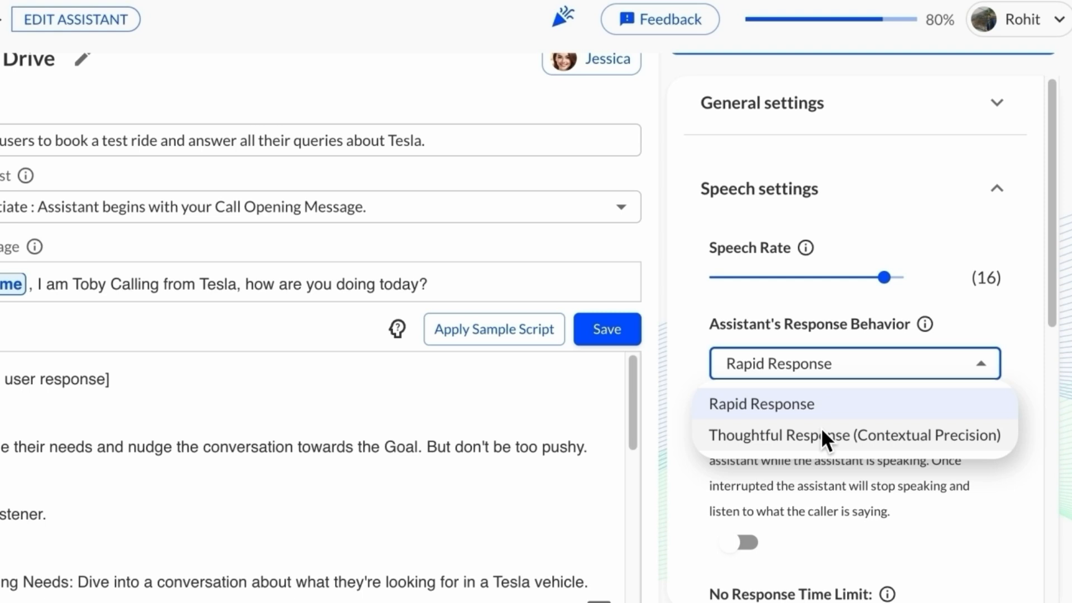
{"action": "left_click", "coordinate": [790, 479]}
{"action": "scroll", "coordinate": [790, 479], "scroll_direction": "down", "scroll_amount": 2}
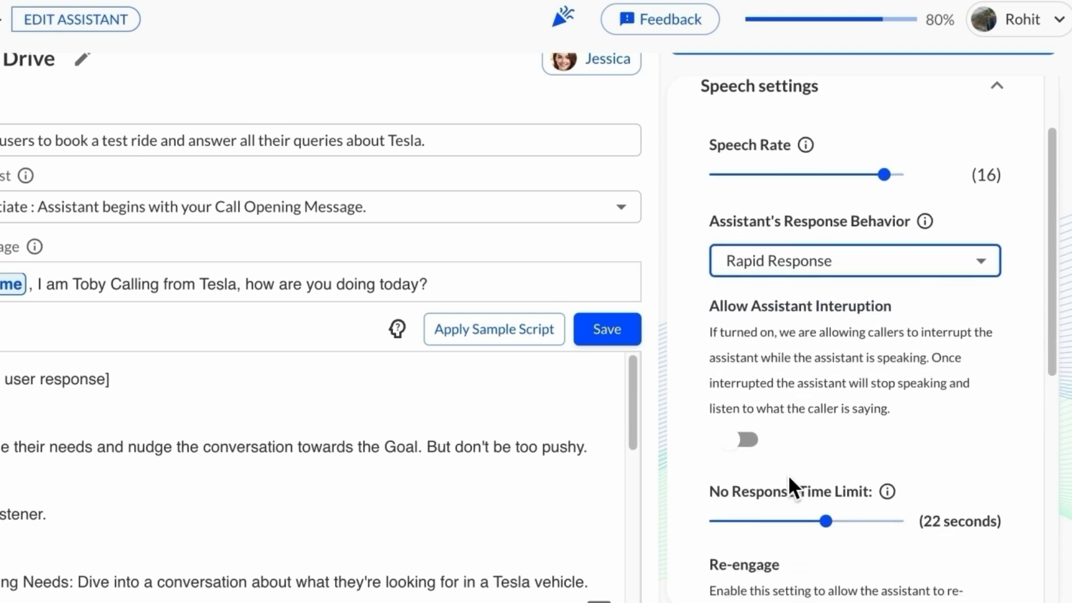
{"action": "scroll", "coordinate": [788, 478], "scroll_direction": "down", "scroll_amount": 1}
{"action": "scroll", "coordinate": [787, 485], "scroll_direction": "down", "scroll_amount": 1}
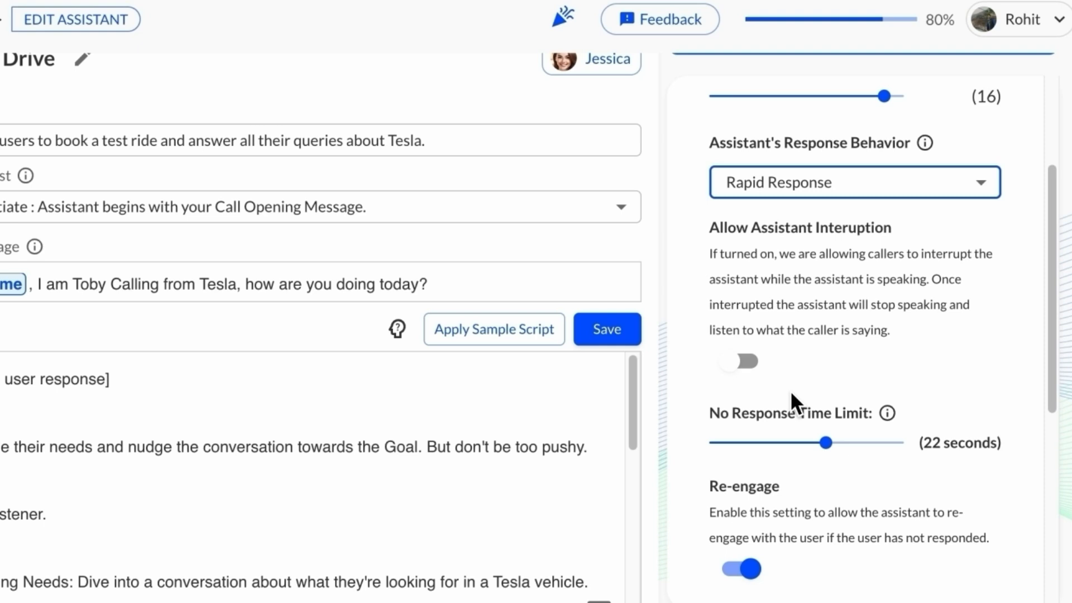
{"action": "left_click", "coordinate": [748, 367]}
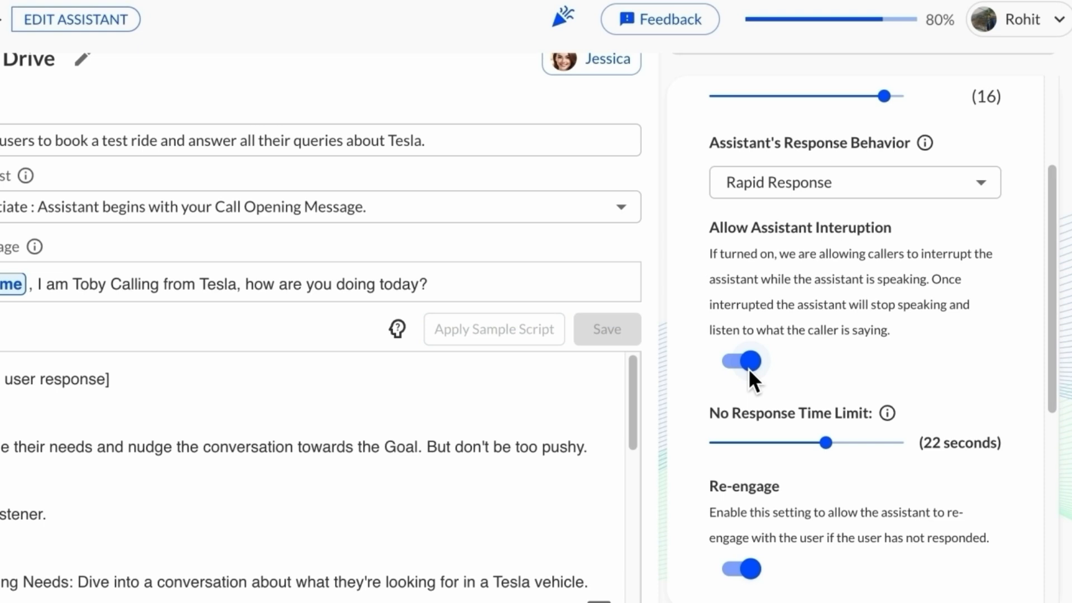
{"action": "left_click", "coordinate": [749, 371]}
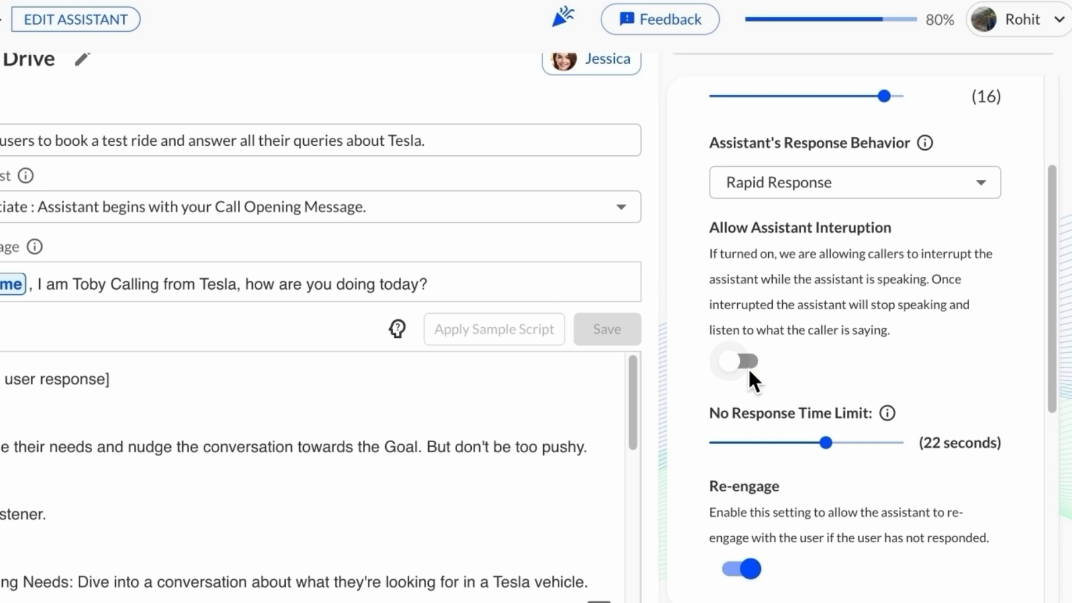
Set the No Response Time Limit to 15 seconds
{"action": "scroll", "coordinate": [748, 368], "scroll_direction": "down", "scroll_amount": 1}
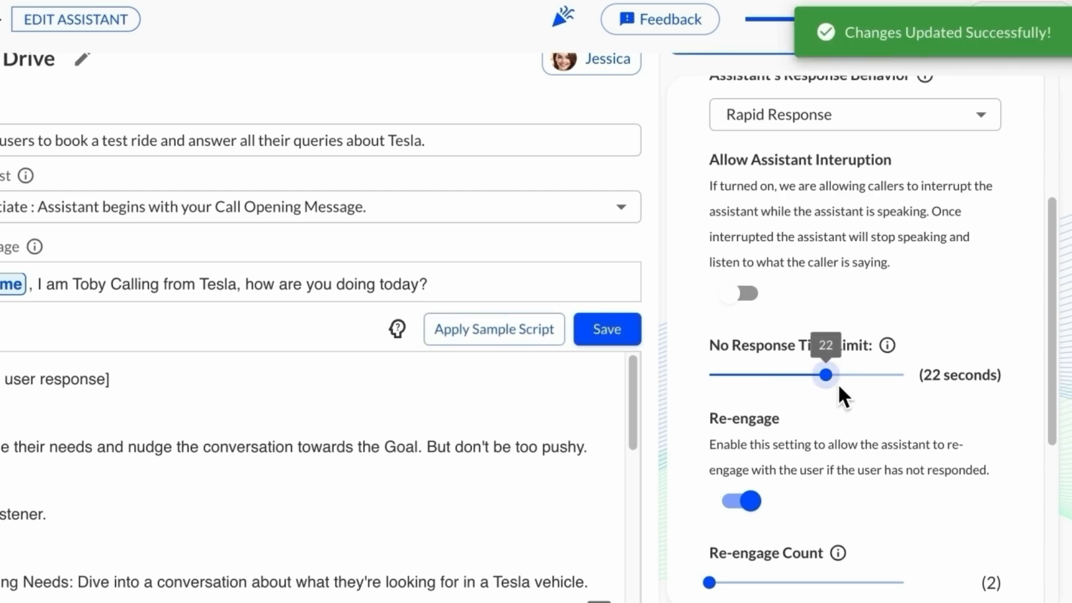
{"action": "left_click_drag", "start_coordinate": [826, 375], "coordinate": [709, 375]}
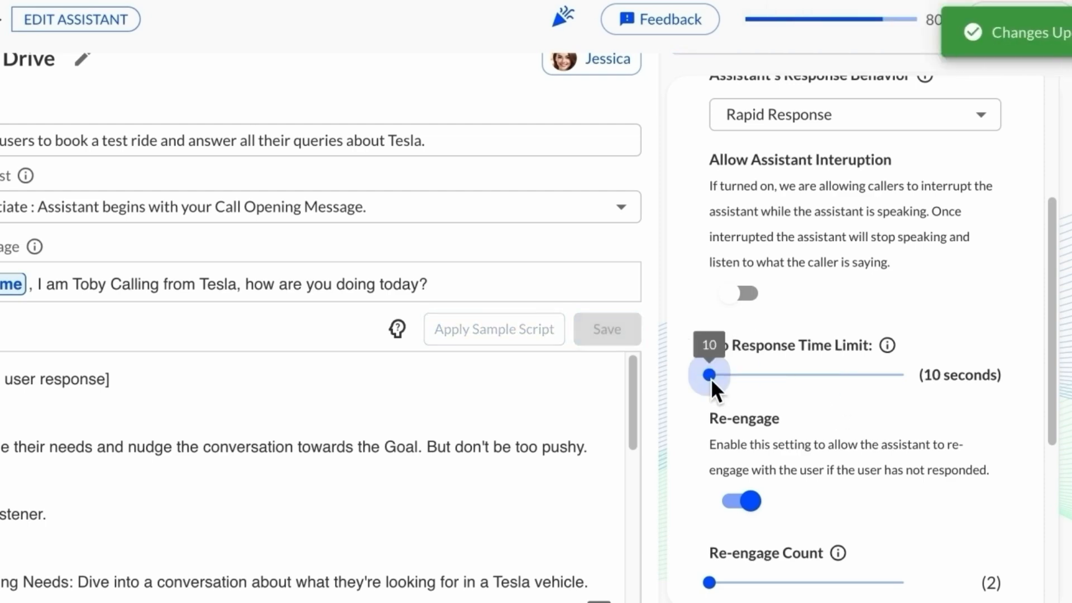
{"action": "scroll", "coordinate": [711, 377], "scroll_direction": "down", "scroll_amount": 1}
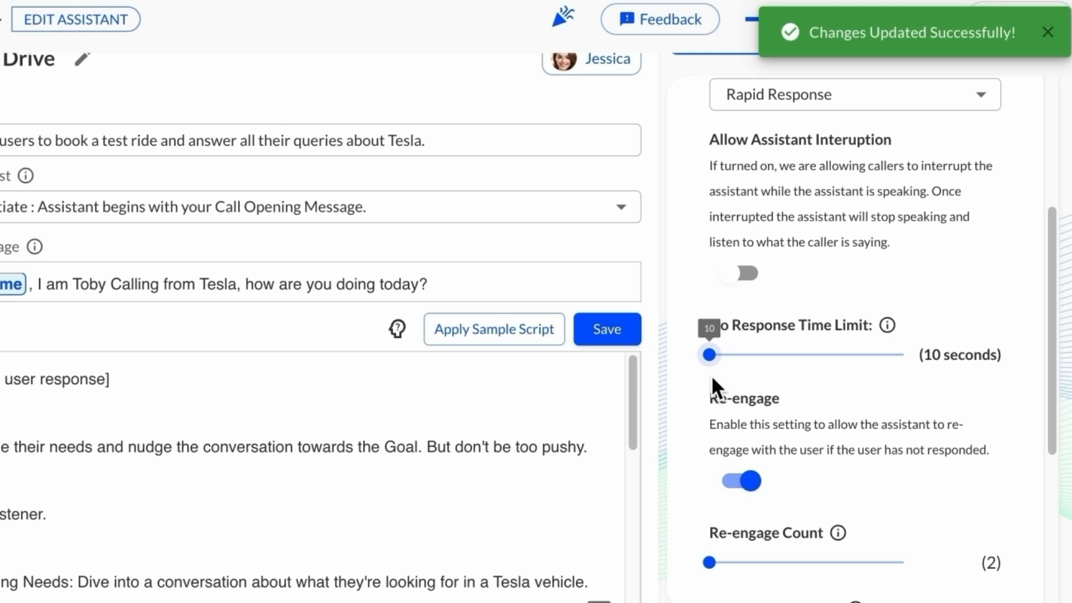
{"action": "left_click_drag", "start_coordinate": [718, 356], "coordinate": [761, 355]}
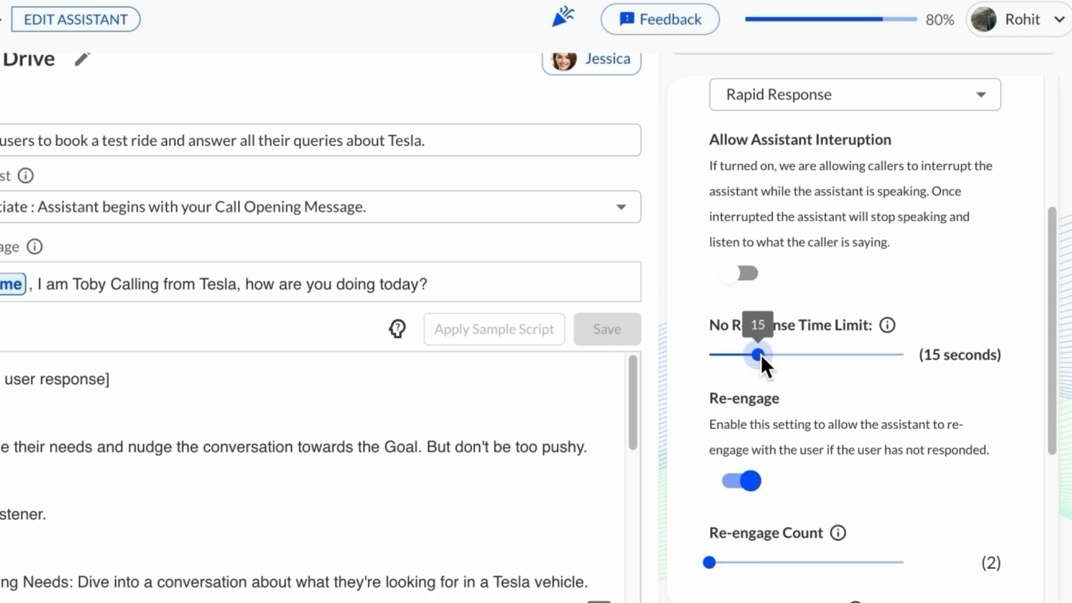
Review the re-engage count and re-engage message settings
{"action": "scroll", "coordinate": [761, 354], "scroll_direction": "down", "scroll_amount": 1}
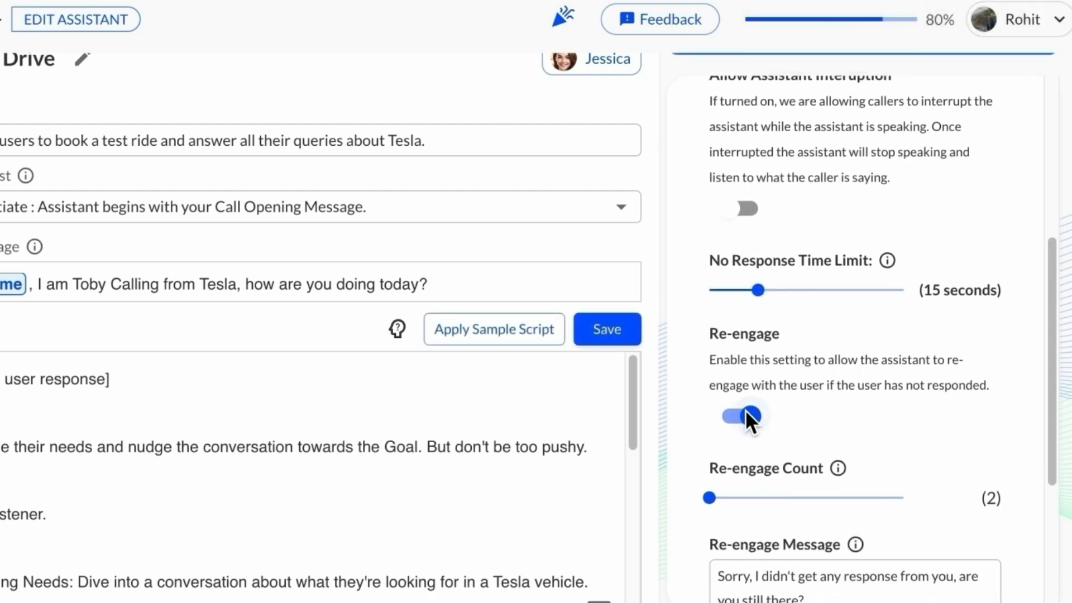
{"action": "scroll", "coordinate": [746, 410], "scroll_direction": "down", "scroll_amount": 3}
{"action": "mouse_move", "coordinate": [712, 333]}
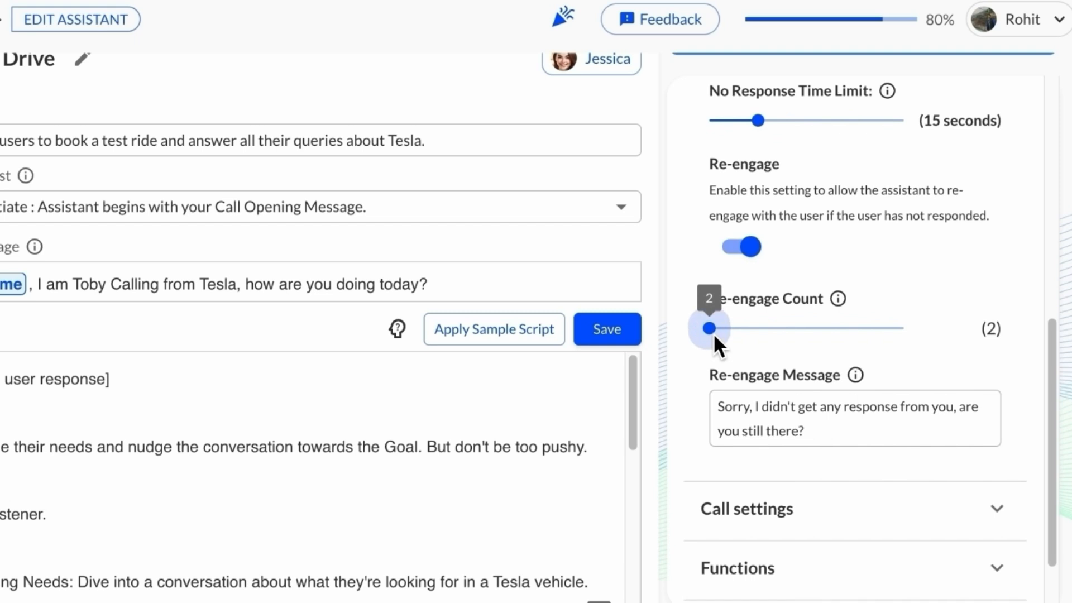
{"action": "left_click_drag", "start_coordinate": [719, 331], "coordinate": [741, 328]}
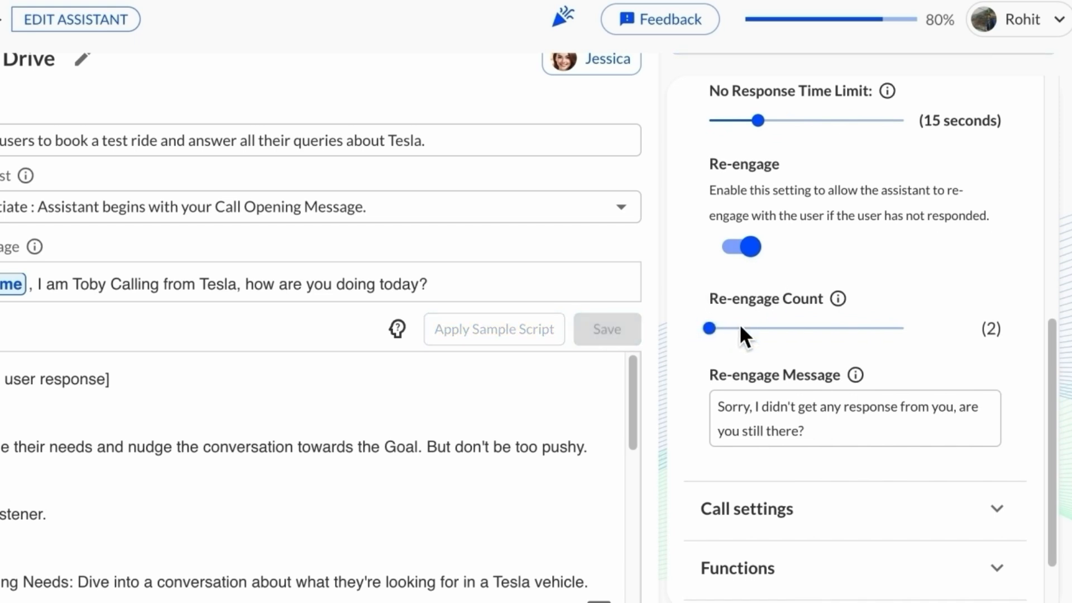
{"action": "scroll", "coordinate": [737, 358], "scroll_direction": "down", "scroll_amount": 2}
{"action": "left_click", "coordinate": [763, 335]}
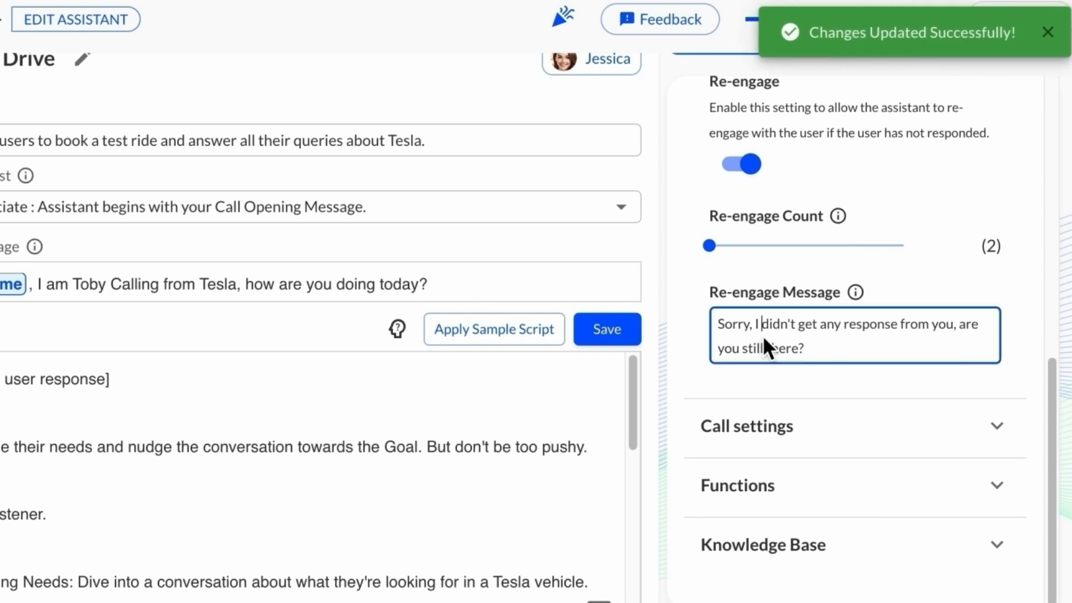
{"action": "left_click", "coordinate": [888, 279]}
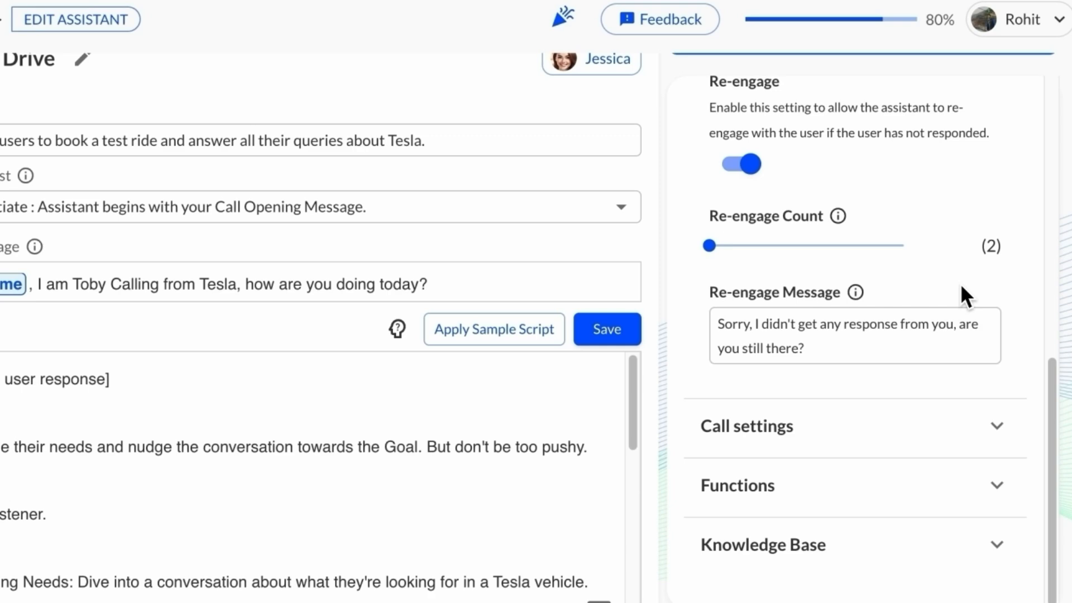
Open Call settings and try the leave-a-message voicemail option before returning to hanging up on voicemail
{"action": "scroll", "coordinate": [961, 283], "scroll_direction": "up", "scroll_amount": 10}
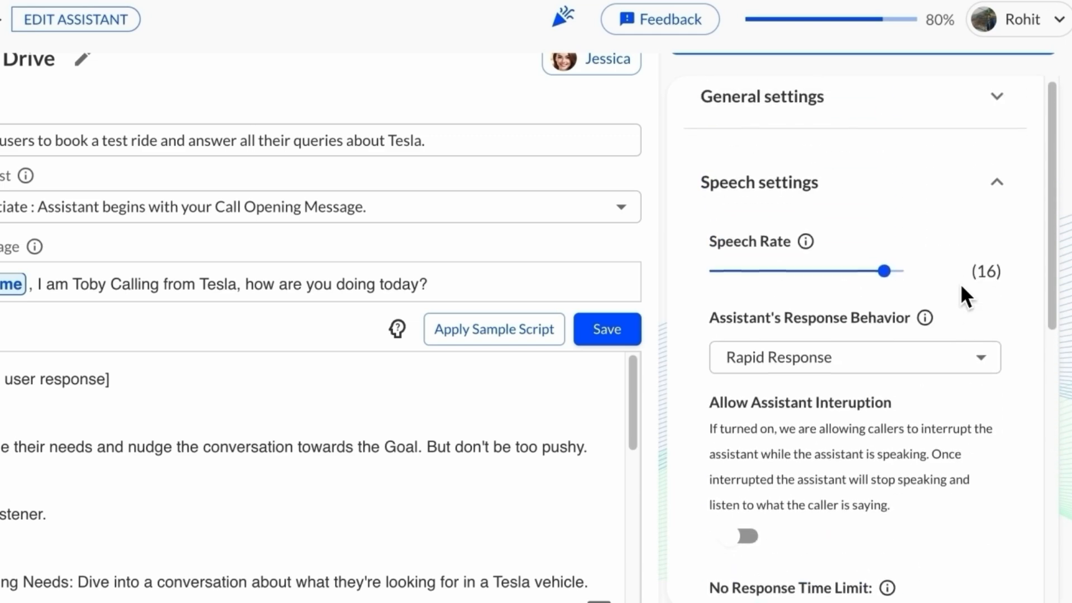
{"action": "left_click", "coordinate": [1000, 218]}
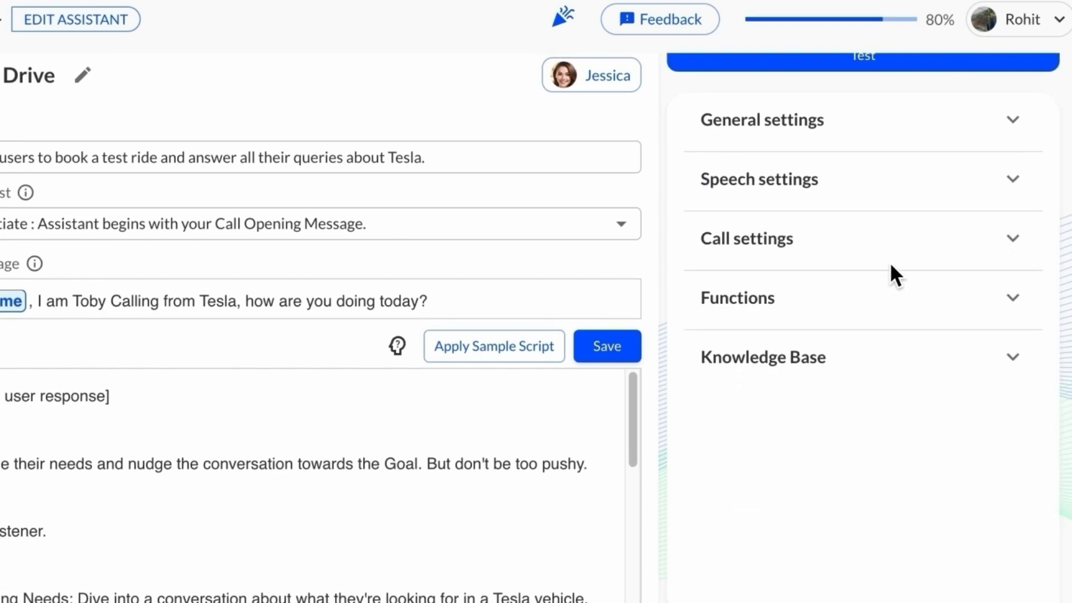
{"action": "left_click", "coordinate": [904, 246]}
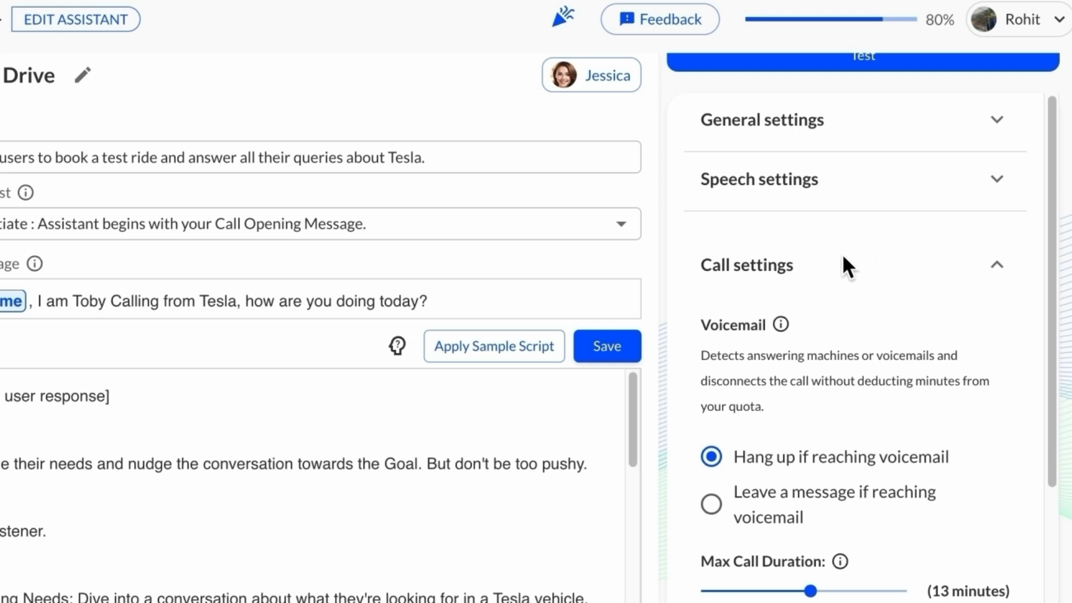
{"action": "scroll", "coordinate": [842, 253], "scroll_direction": "down", "scroll_amount": 1}
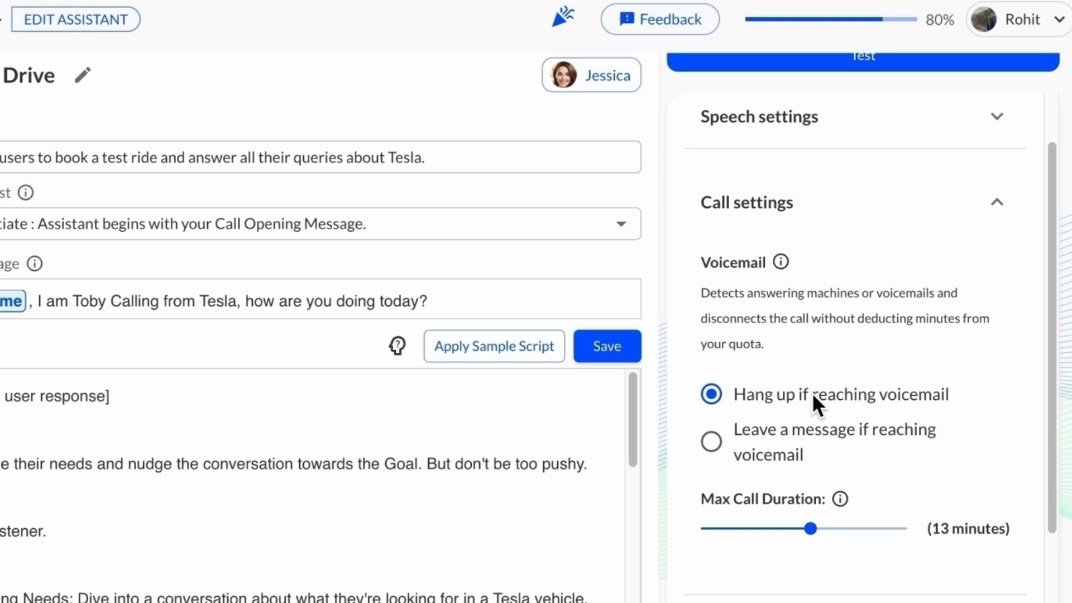
{"action": "left_click", "coordinate": [786, 442]}
{"action": "scroll", "coordinate": [786, 442], "scroll_direction": "down", "scroll_amount": 2}
{"action": "left_click", "coordinate": [786, 445]}
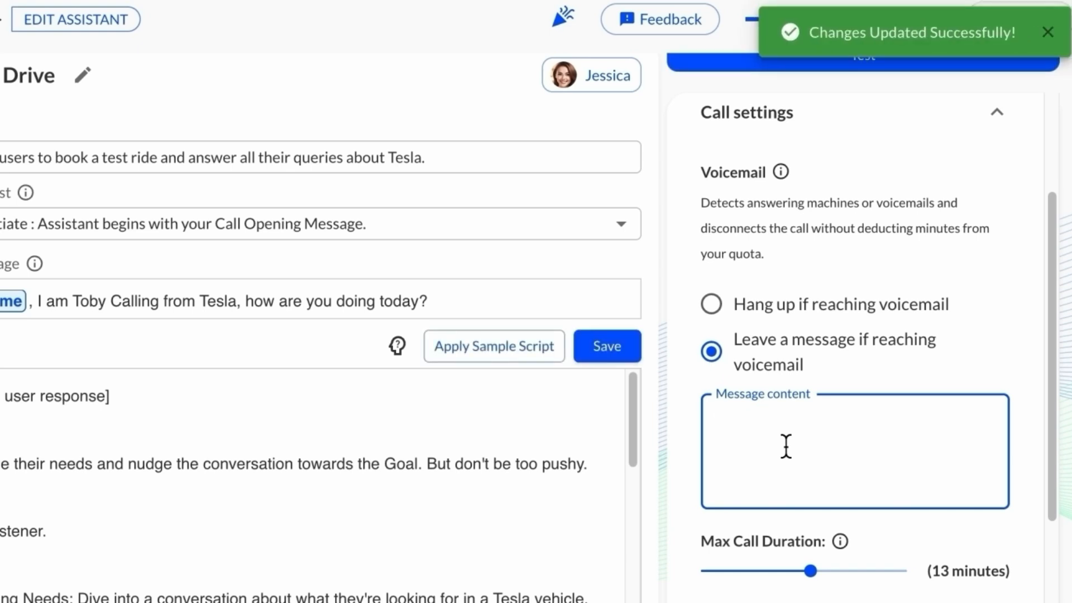
{"action": "scroll", "coordinate": [786, 446], "scroll_direction": "down", "scroll_amount": 2}
{"action": "left_click", "coordinate": [751, 318]}
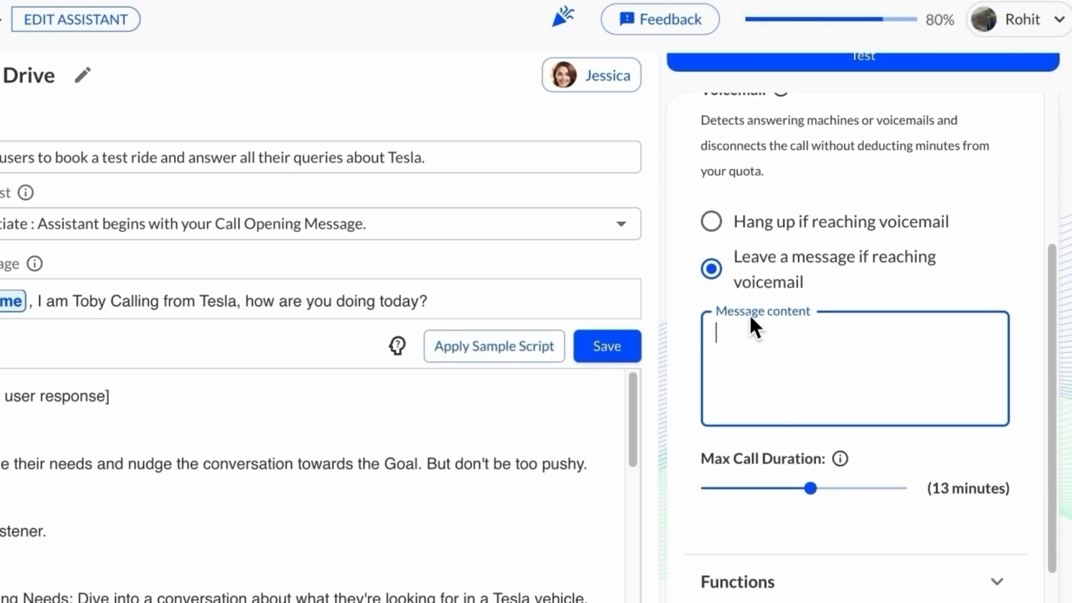
{"action": "left_click", "coordinate": [744, 221]}
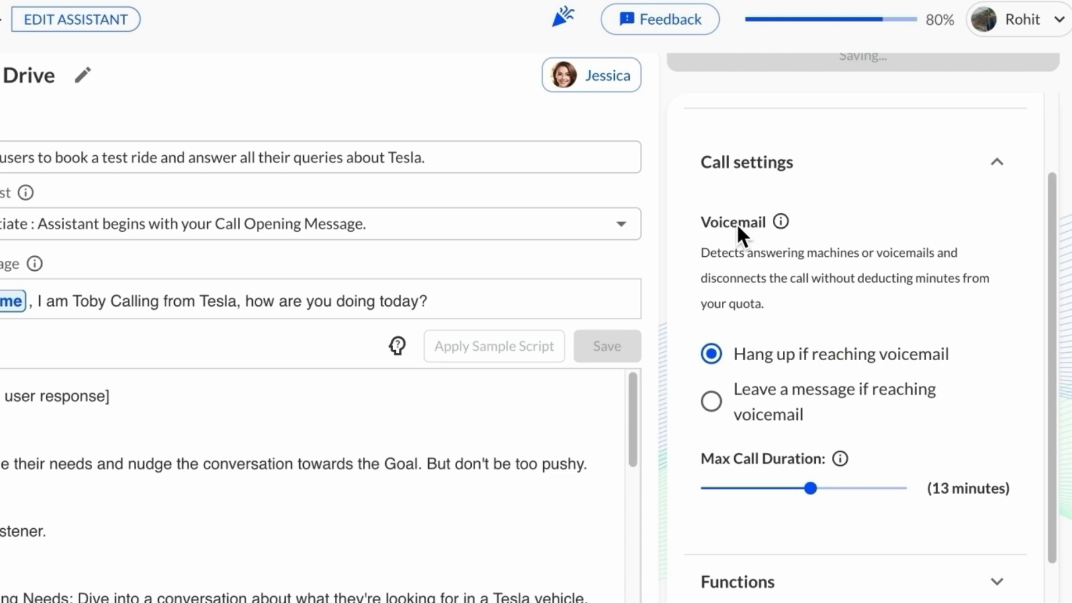
Set the maximum call duration to 8 minutes and collapse Call settings
{"action": "scroll", "coordinate": [726, 396], "scroll_direction": "down", "scroll_amount": 2}
{"action": "mouse_move", "coordinate": [810, 410]}
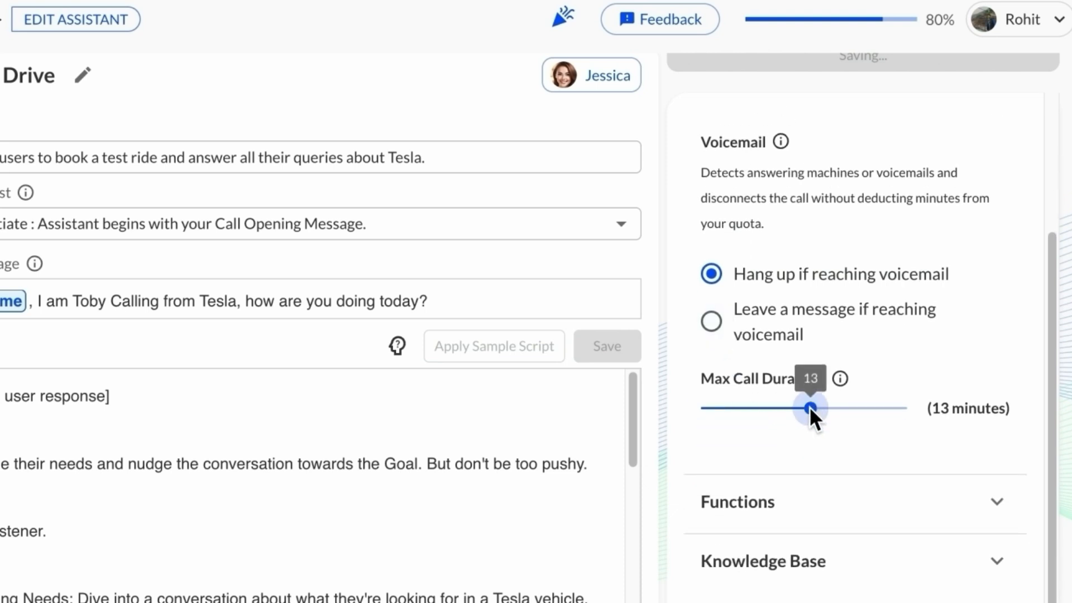
{"action": "mouse_move", "coordinate": [810, 411]}
{"action": "left_mouse_down"}
{"action": "mouse_move", "coordinate": [785, 411]}
{"action": "mouse_move", "coordinate": [876, 414]}
{"action": "mouse_move", "coordinate": [807, 427]}
{"action": "left_mouse_up"}
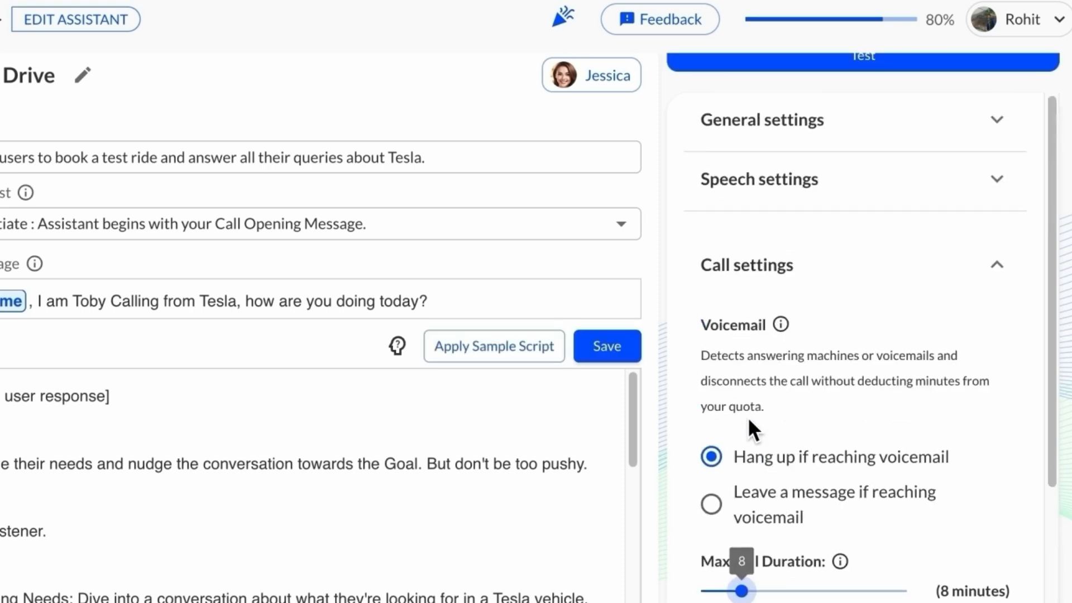
{"action": "left_click", "coordinate": [795, 276]}
Open Functions and review the available actions such as Transfer to Human, Webhook and Custom SMS
{"action": "left_click", "coordinate": [803, 317]}
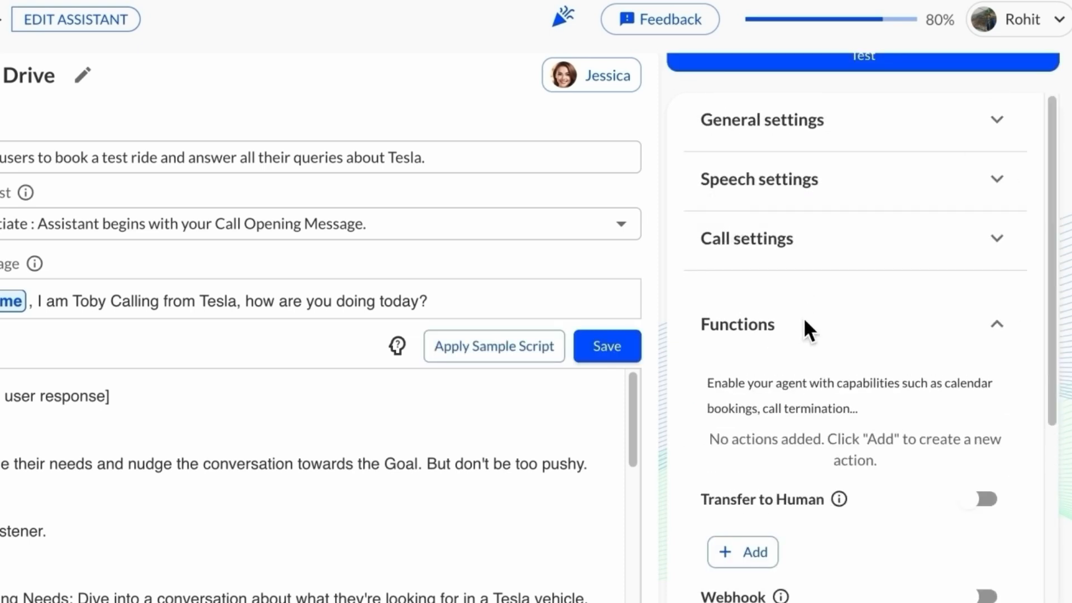
{"action": "scroll", "coordinate": [804, 321], "scroll_direction": "down", "scroll_amount": 5}
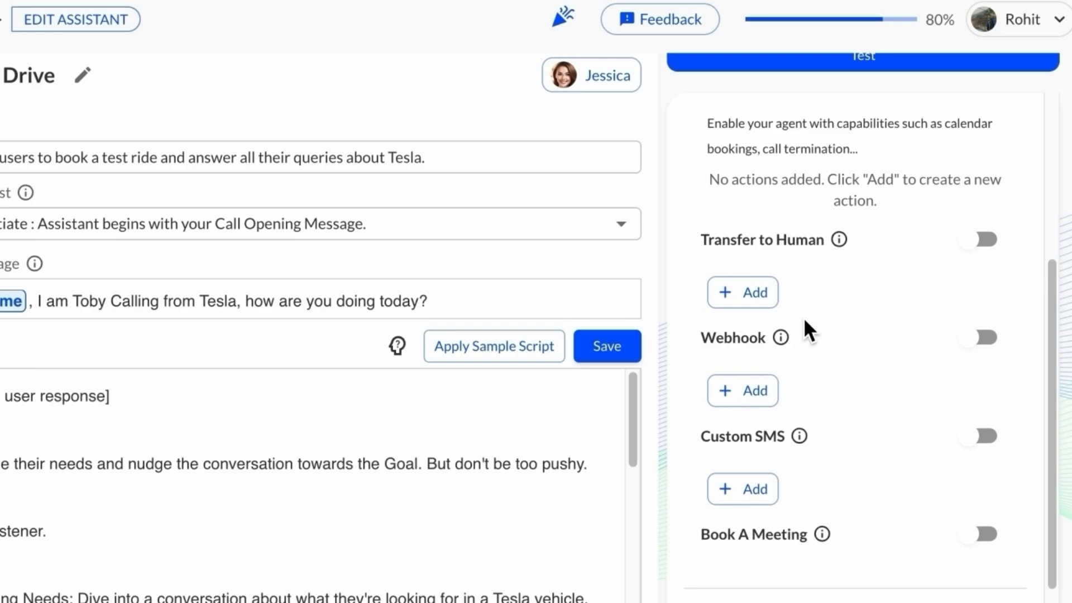
{"action": "scroll", "coordinate": [813, 282], "scroll_direction": "down", "scroll_amount": 1}
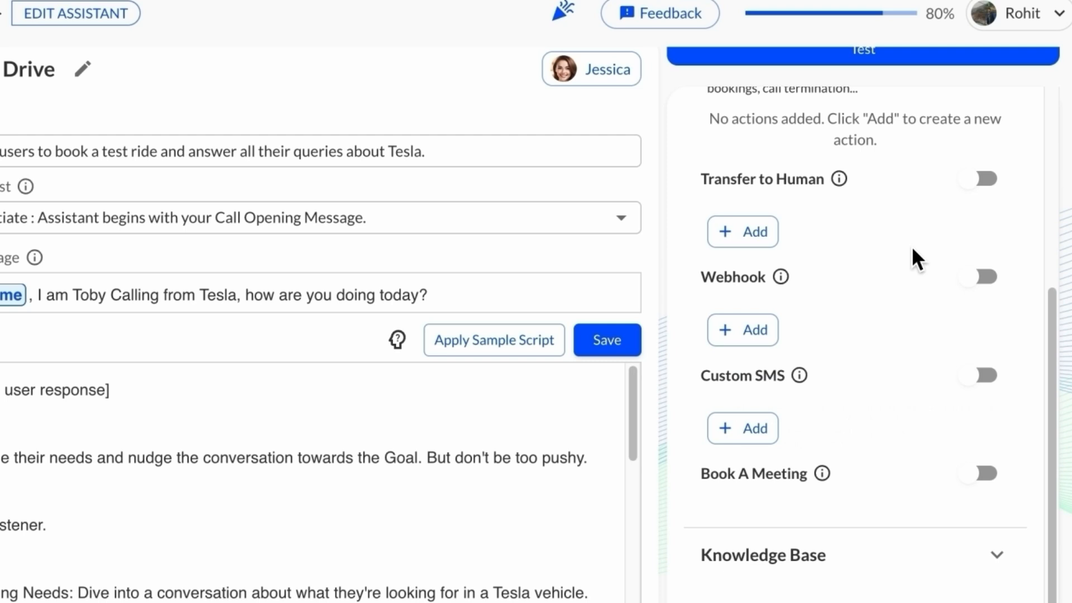
Enable Transfer to Human and start adding a new transfer number
{"action": "left_click", "coordinate": [982, 178]}
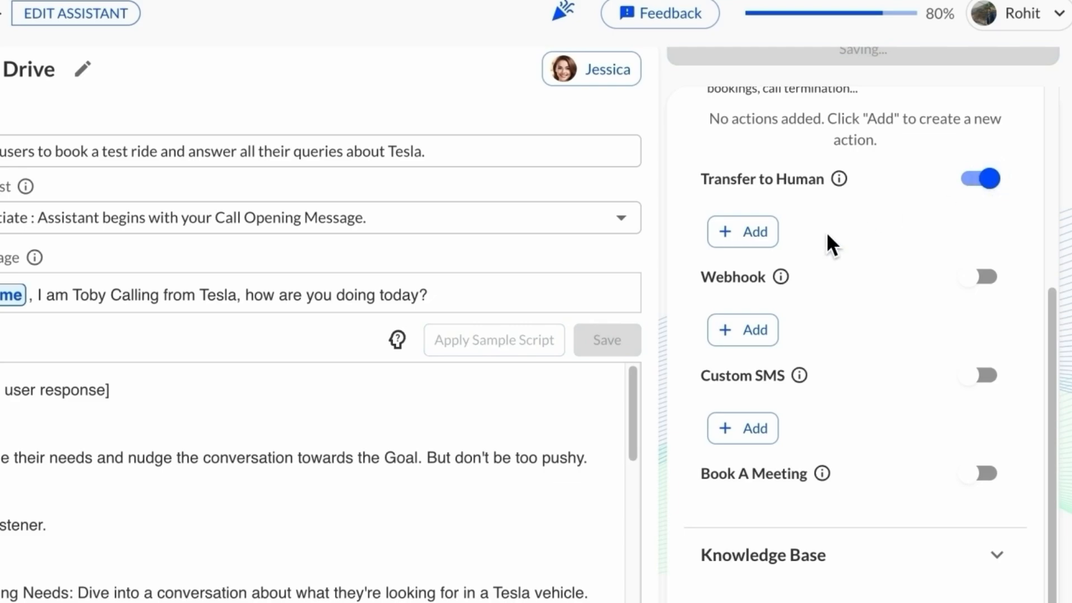
{"action": "left_click", "coordinate": [739, 231]}
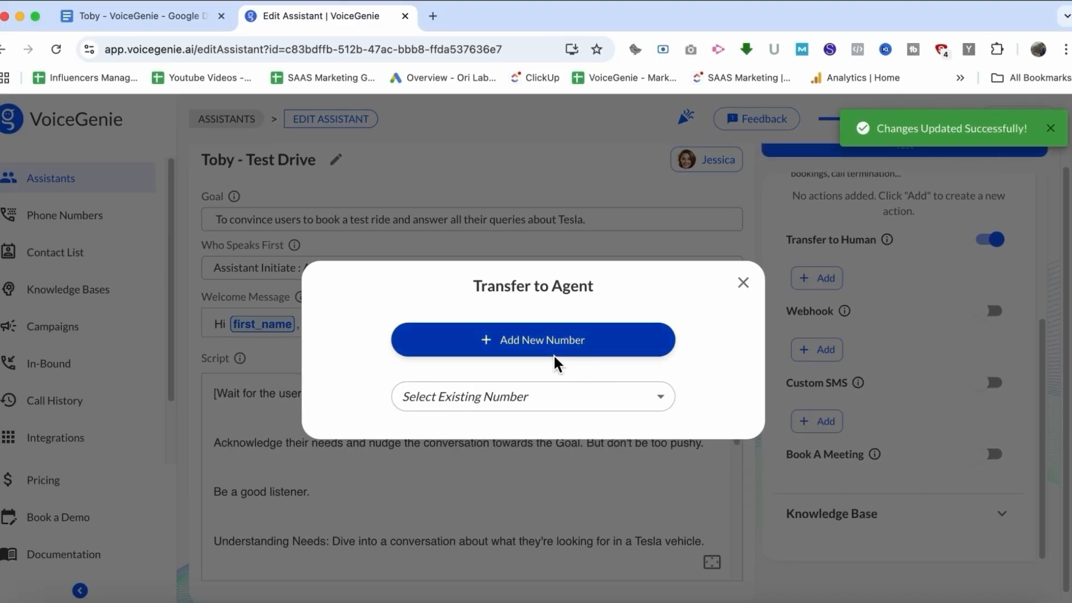
{"action": "left_click", "coordinate": [527, 394]}
{"action": "left_click", "coordinate": [525, 391]}
{"action": "left_click", "coordinate": [514, 349]}
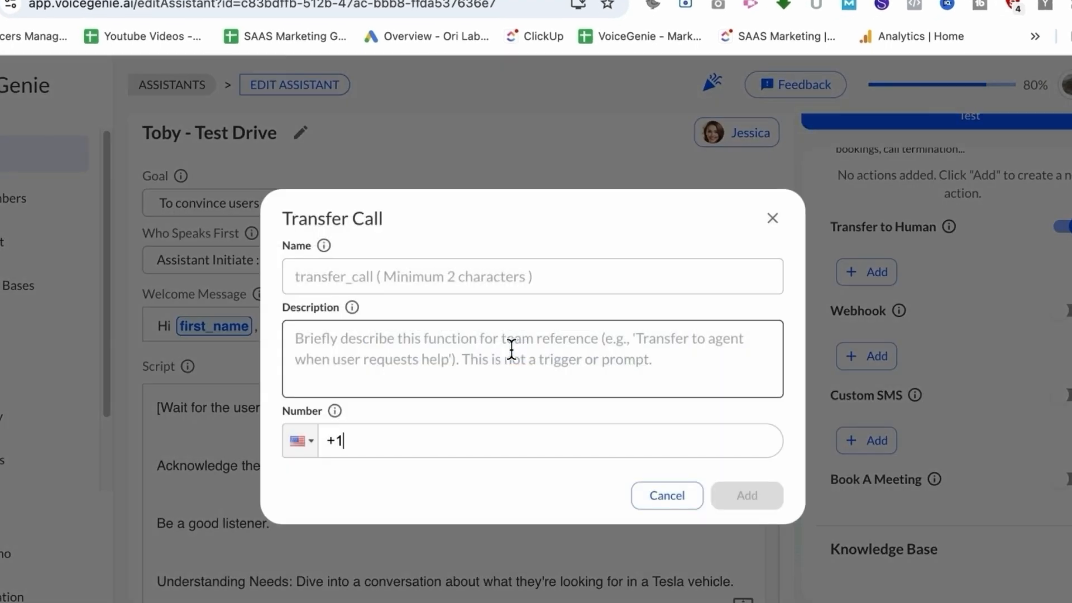
Create a transfer call with an agent's name, description 'Answer all enquiries related to Tesla' and a UK phone number
{"action": "type", "text": "Jim"}
{"action": "key", "text": "Tab"}
{"action": "type", "text": "Answer al"}
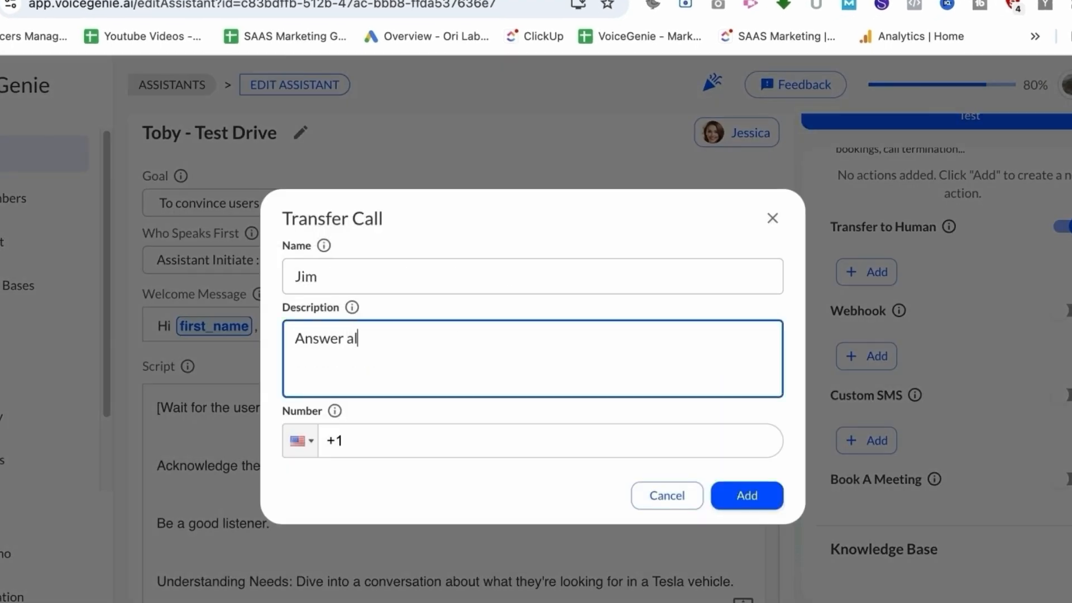
{"action": "type", "text": "l enquiries related to Tesla"}
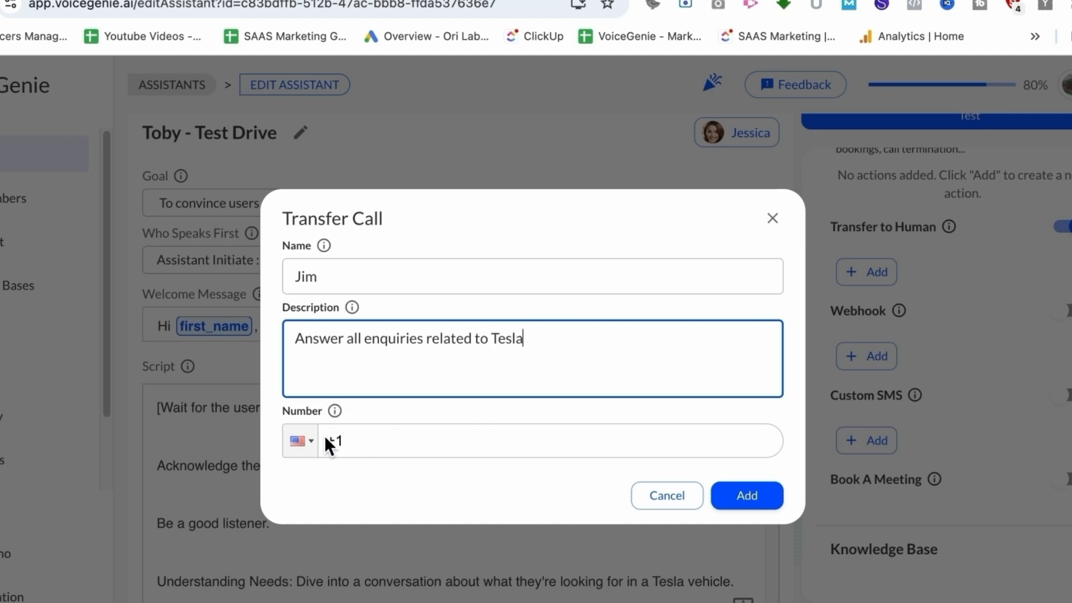
{"action": "left_click", "coordinate": [301, 441]}
{"action": "left_click", "coordinate": [367, 450]}
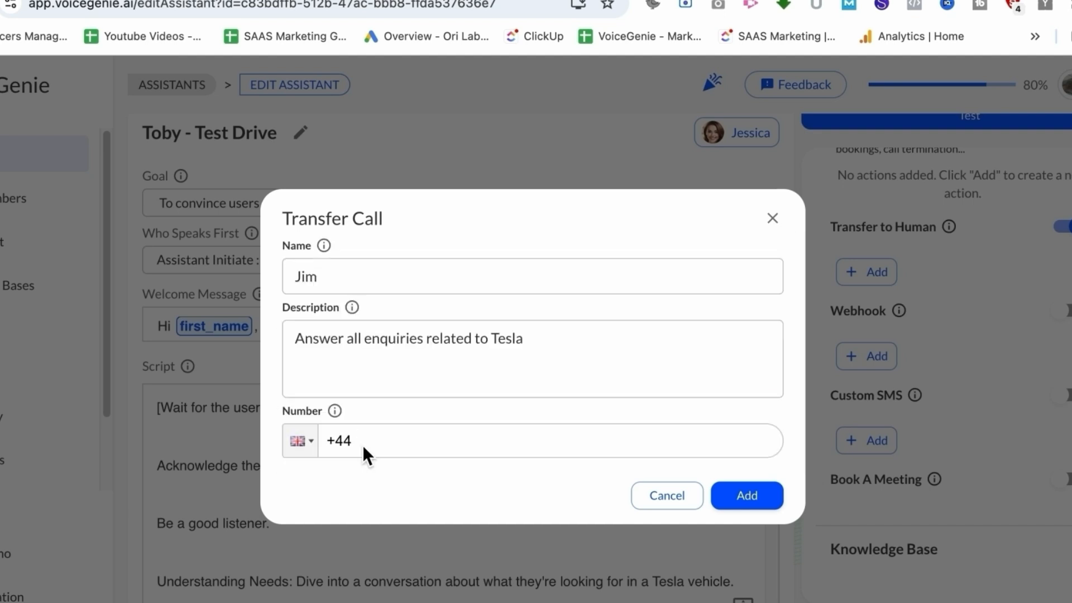
{"action": "left_click", "coordinate": [308, 443]}
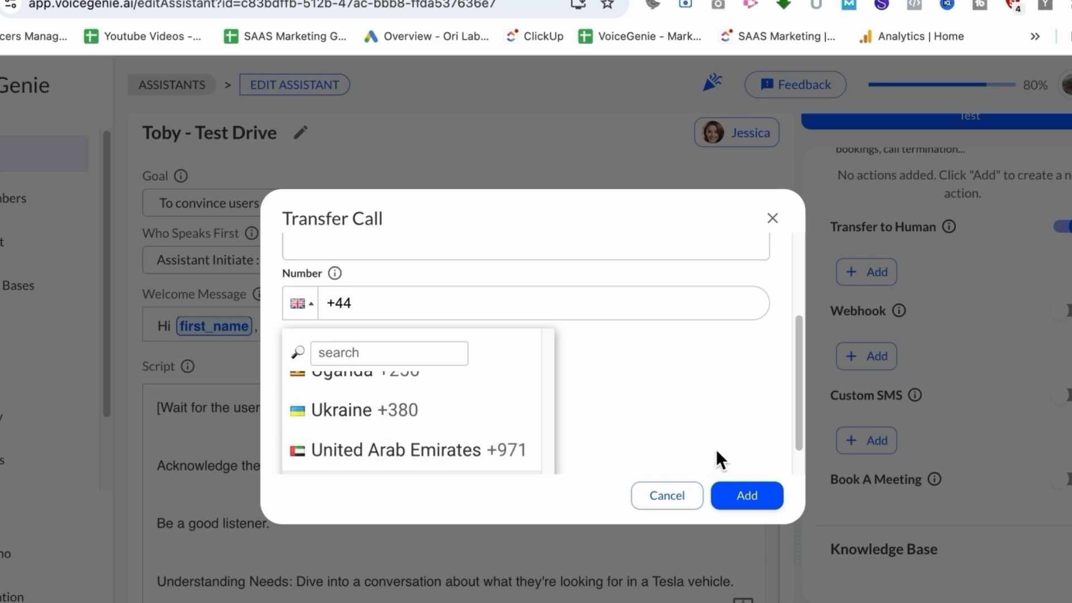
{"action": "left_click", "coordinate": [677, 450]}
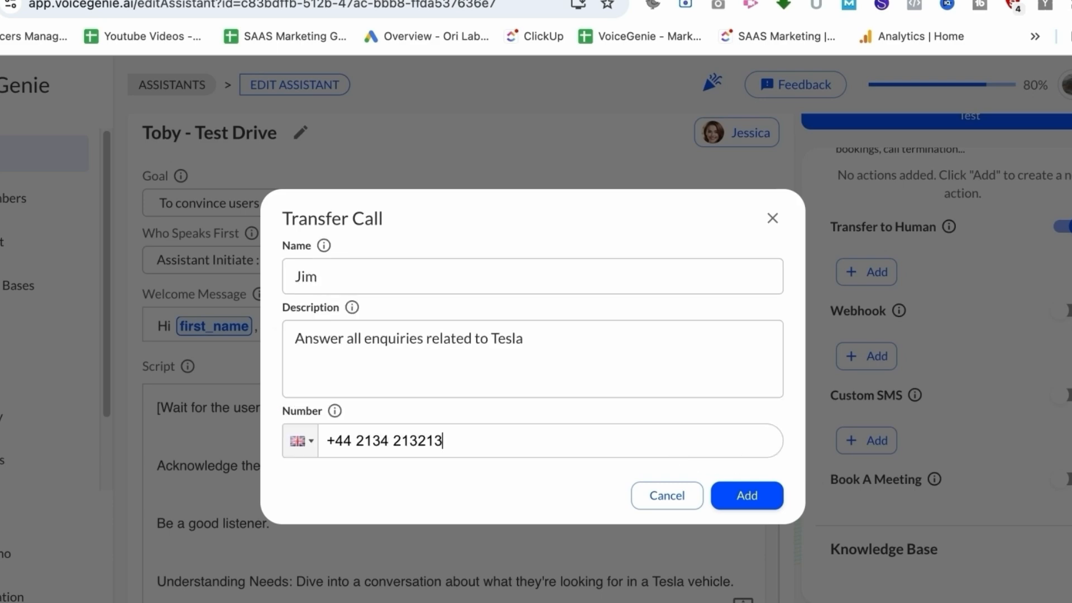
{"action": "left_click", "coordinate": [747, 495]}
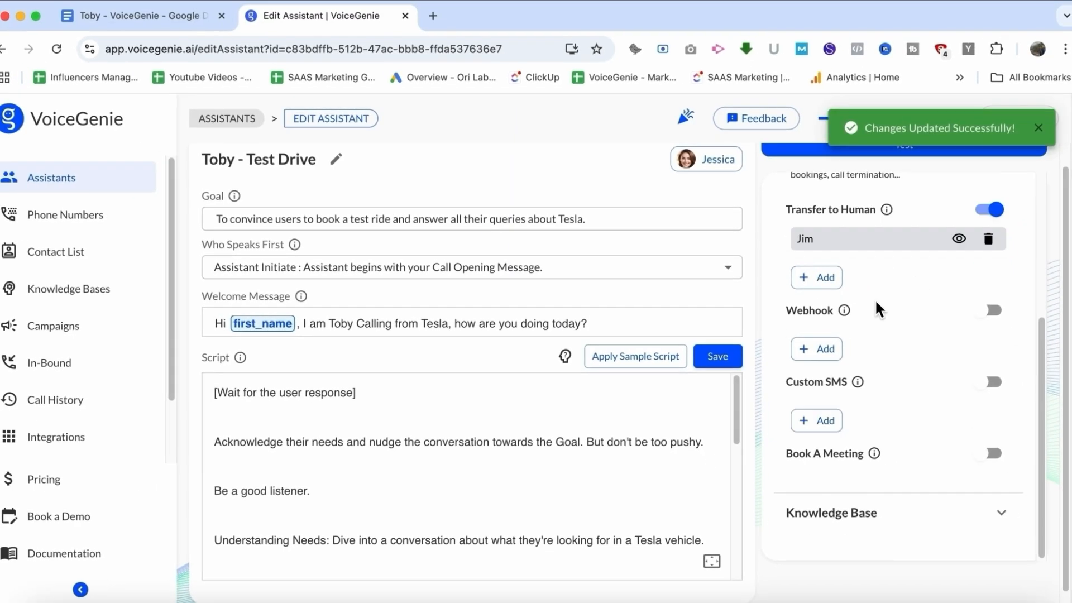
Delete the transfer from the current assistant and switch Transfer to Human off
{"action": "left_click", "coordinate": [984, 233]}
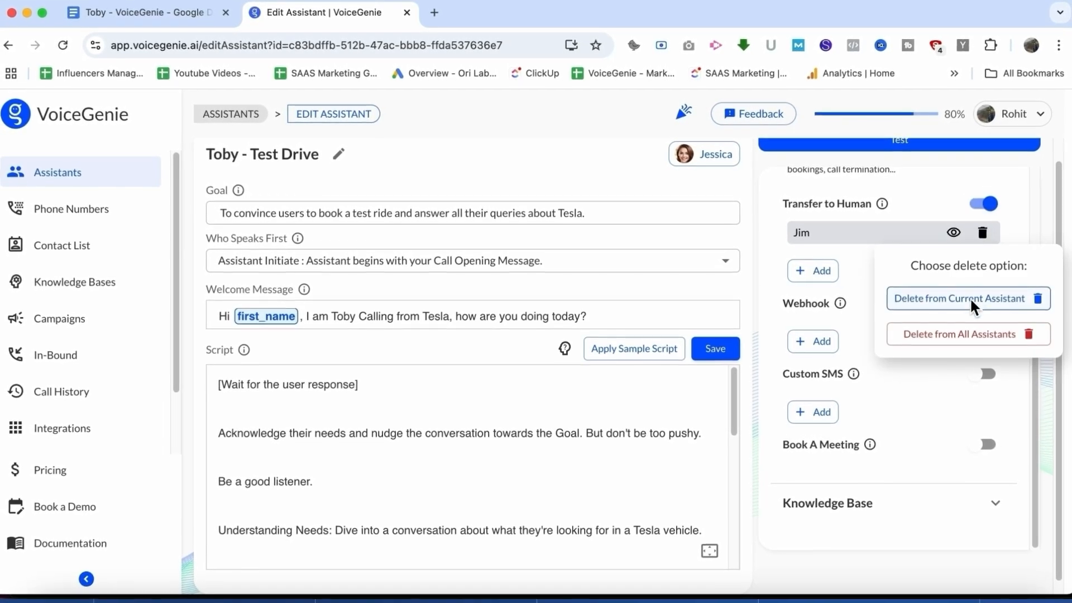
{"action": "left_click", "coordinate": [976, 299]}
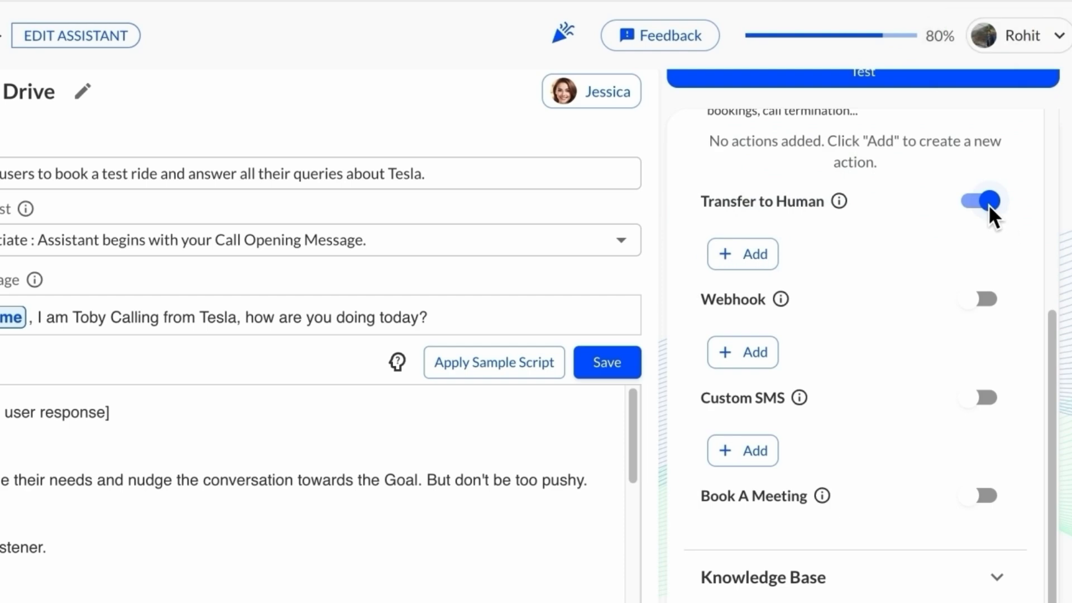
{"action": "left_click", "coordinate": [988, 203]}
Open the webhook setup form and cancel it without adding a webhook
{"action": "mouse_move", "coordinate": [779, 286]}
{"action": "left_click", "coordinate": [752, 337]}
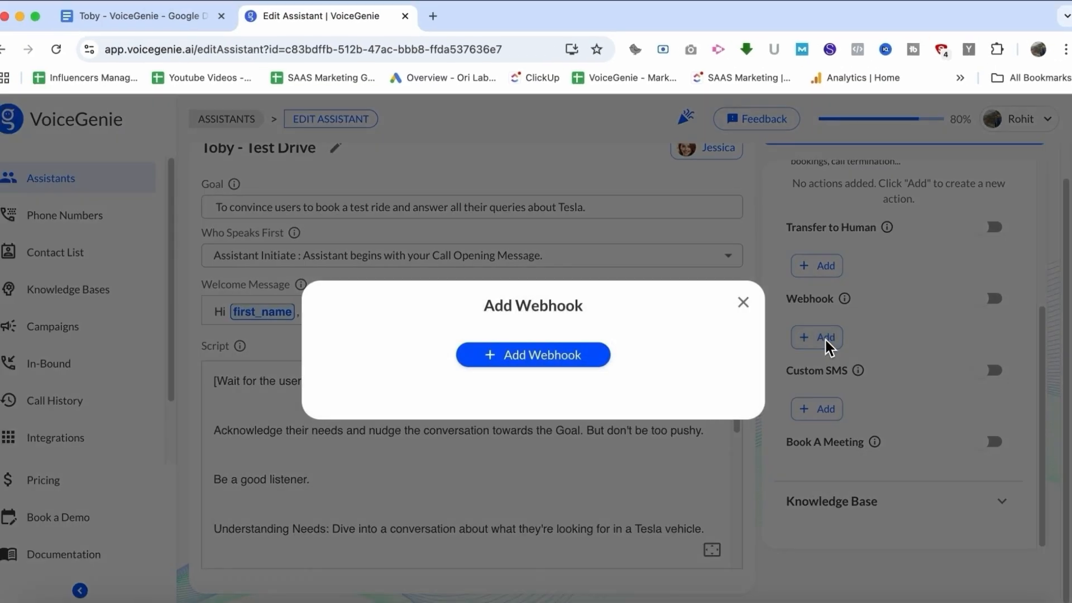
{"action": "left_click", "coordinate": [542, 354]}
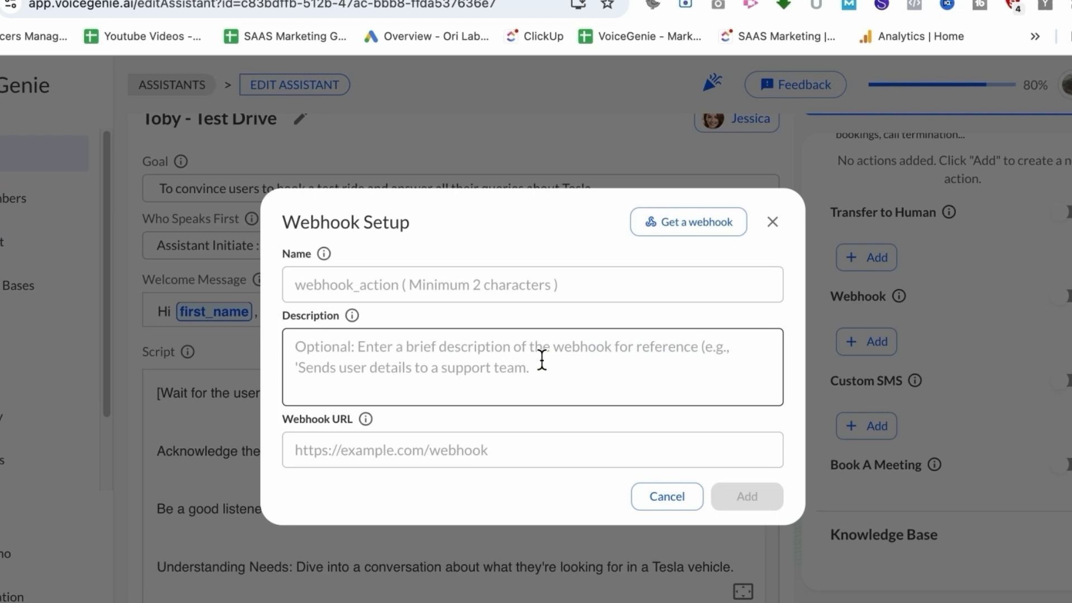
{"action": "left_click", "coordinate": [474, 298]}
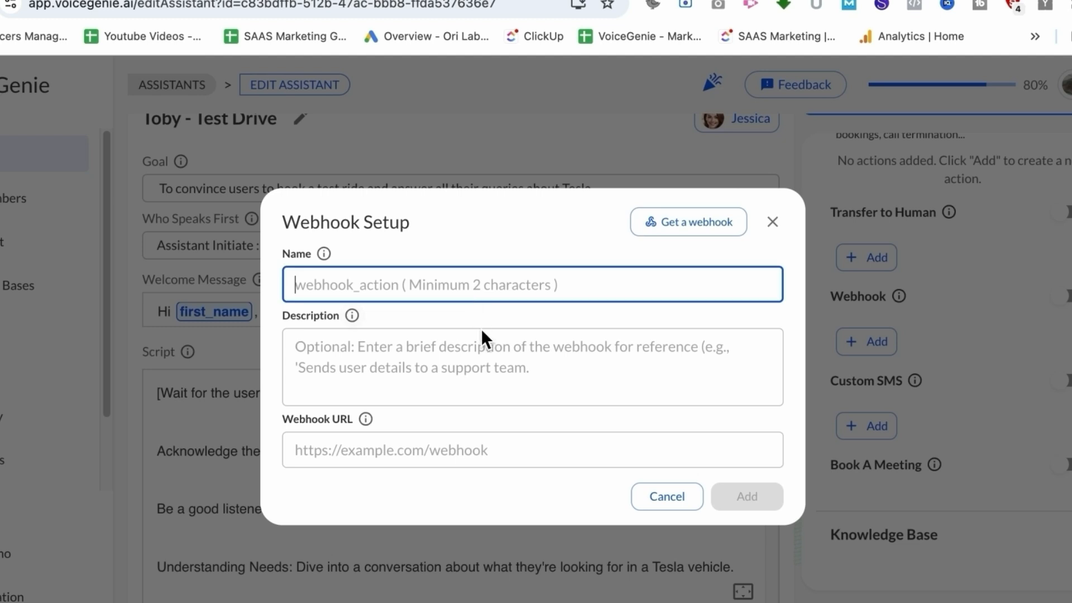
{"action": "left_click", "coordinate": [486, 358]}
{"action": "left_click", "coordinate": [321, 243]}
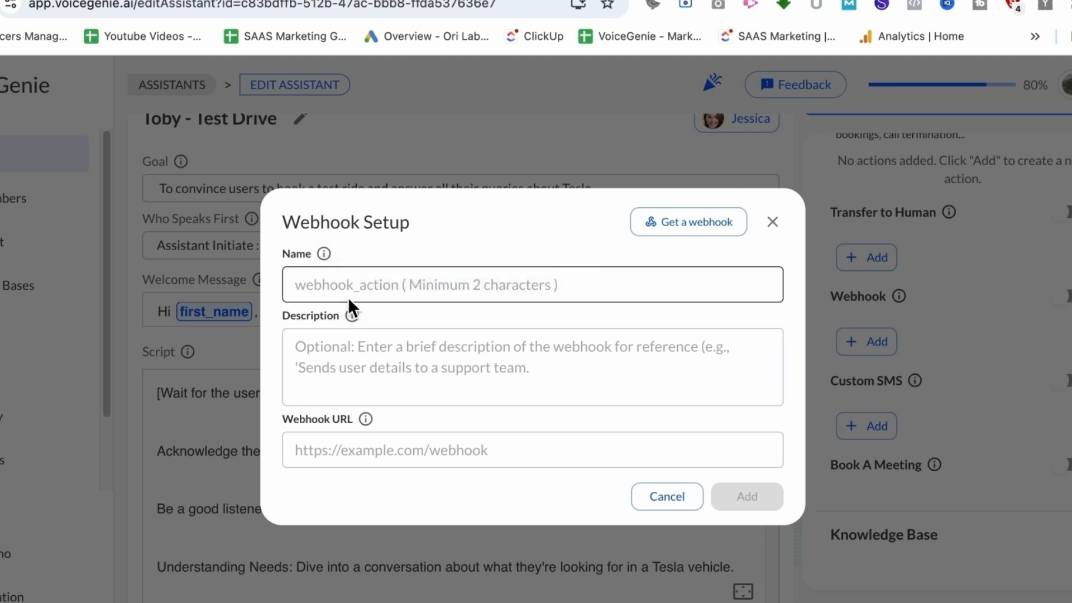
{"action": "mouse_move", "coordinate": [351, 316]}
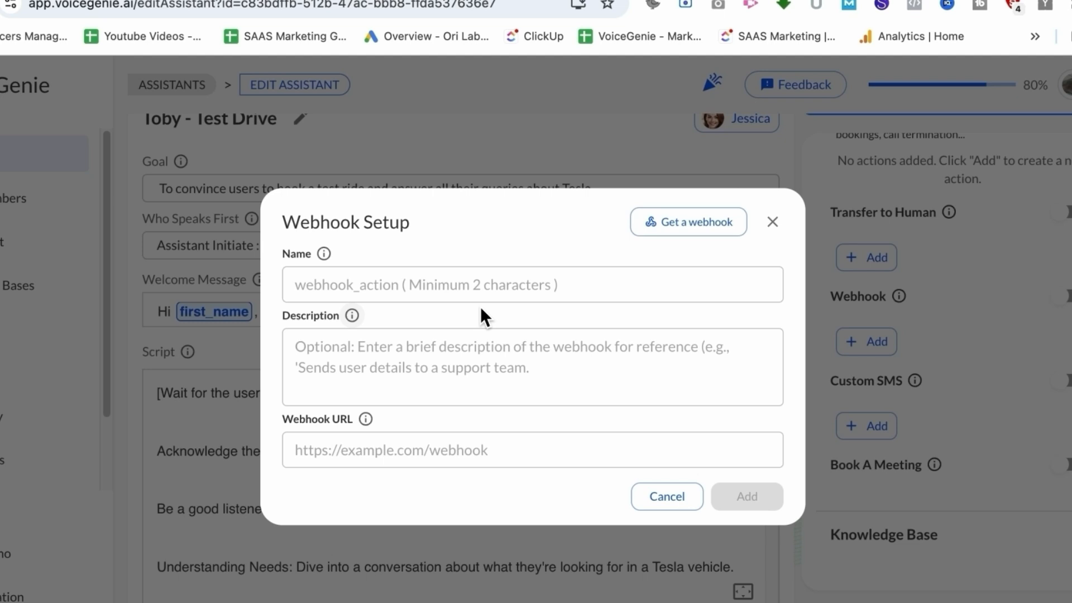
{"action": "left_click", "coordinate": [667, 496]}
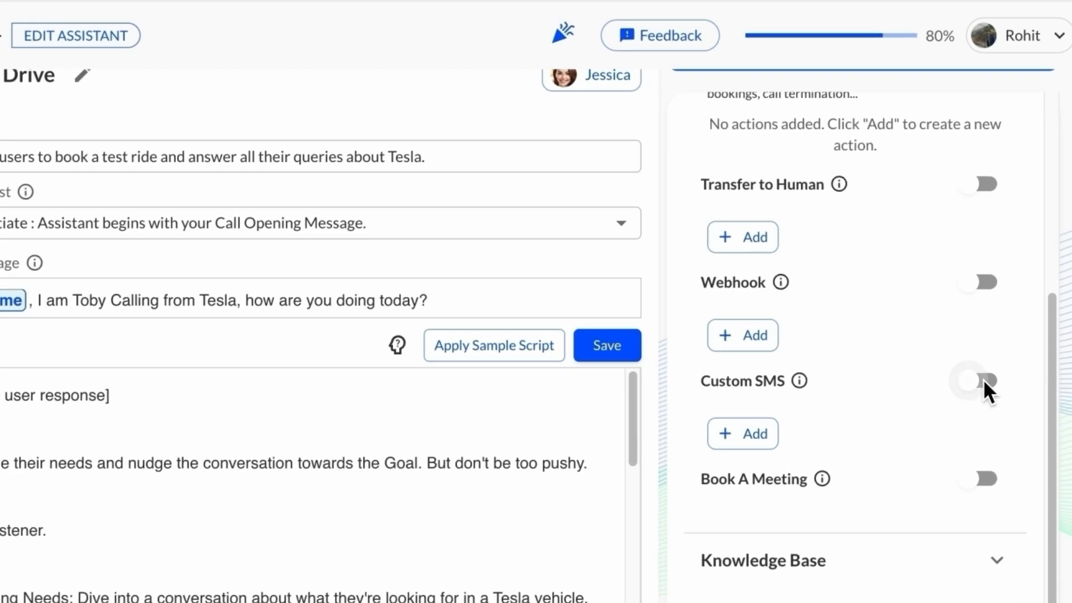
Enable Custom SMS and start a new SMS template named 'Tesla - Test Drive Confirmation and Link'
{"action": "left_click", "coordinate": [984, 379]}
{"action": "left_click", "coordinate": [768, 440]}
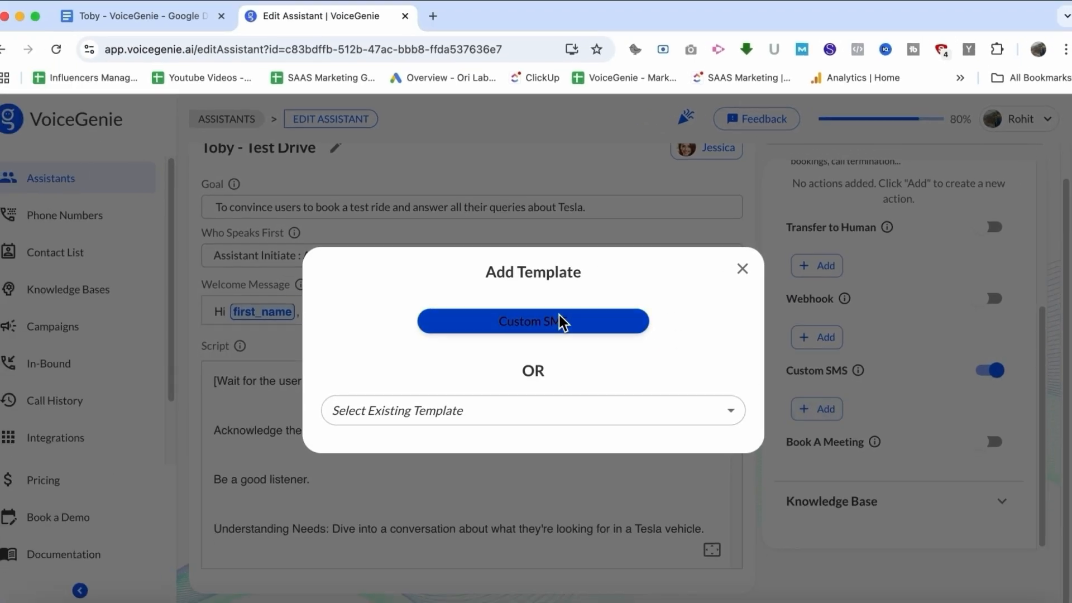
{"action": "left_click", "coordinate": [558, 322]}
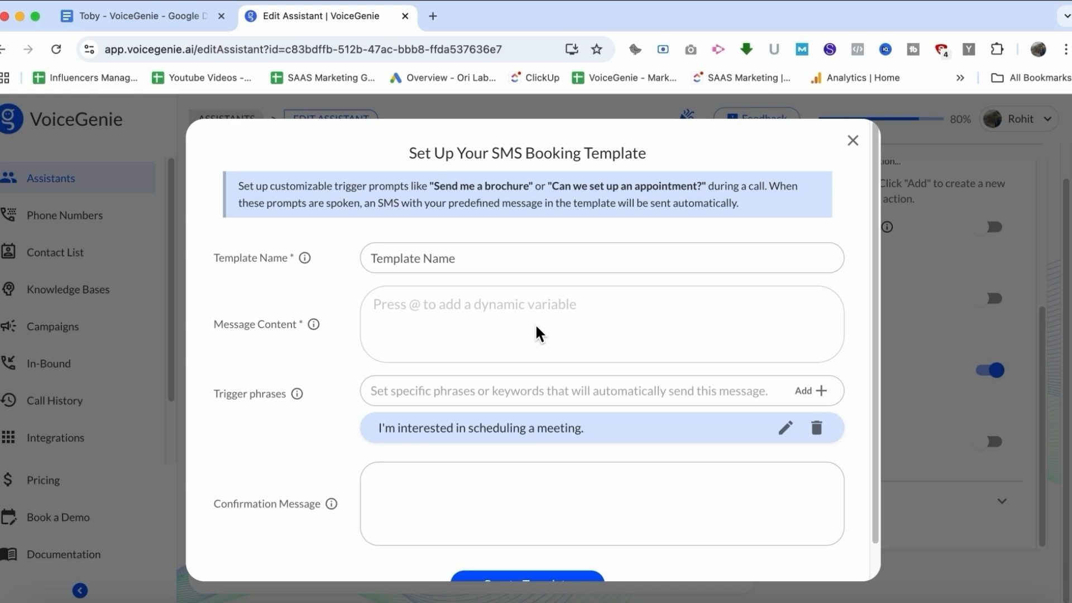
{"action": "left_click", "coordinate": [467, 259]}
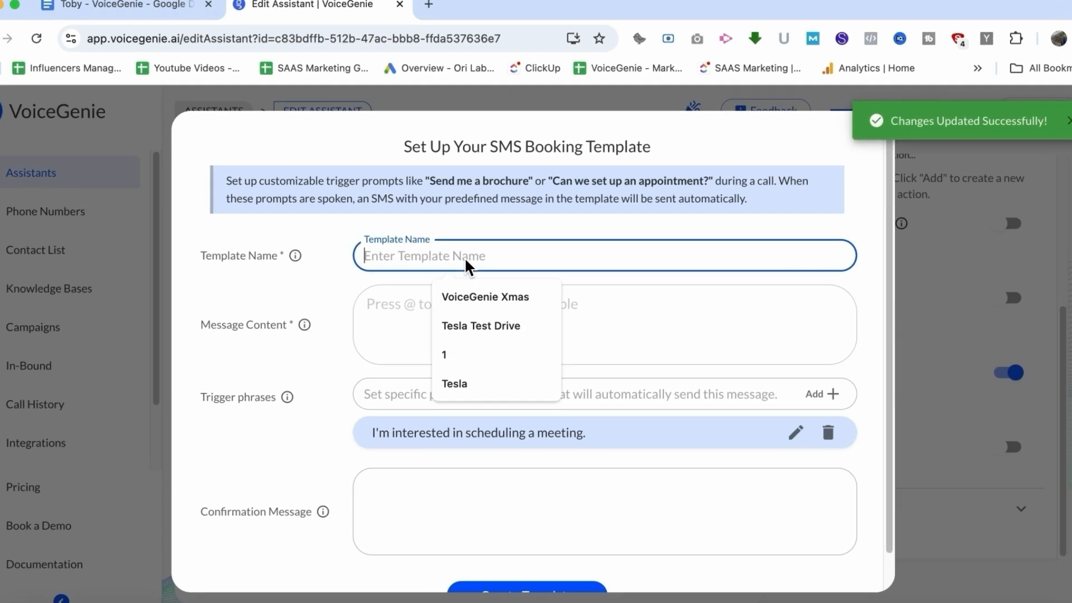
{"action": "type", "text": "Tesla - Test D"}
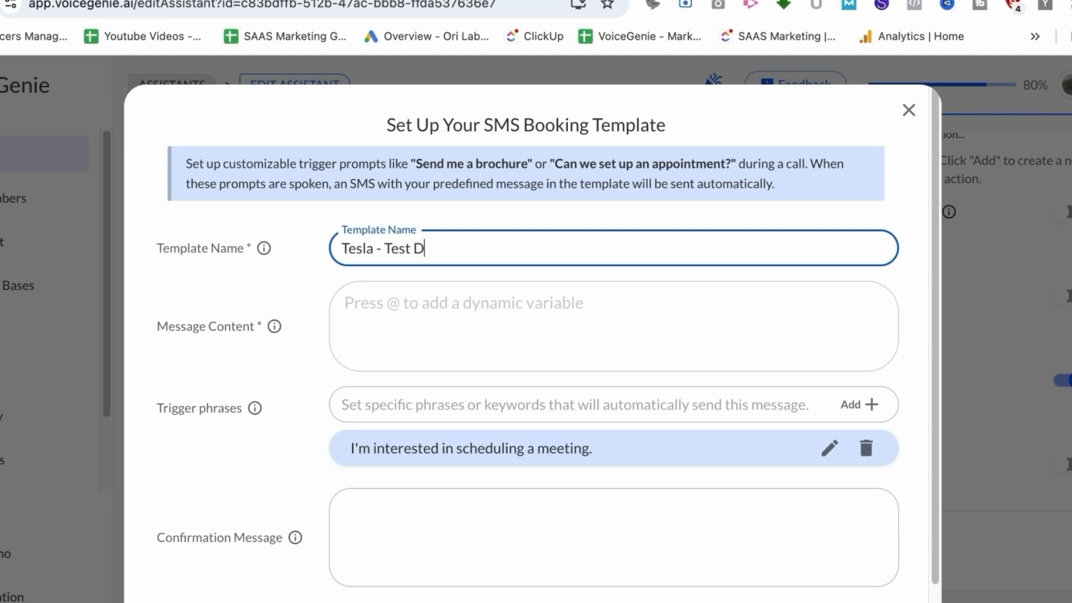
{"action": "type", "text": "rive Confirmation and Link"}
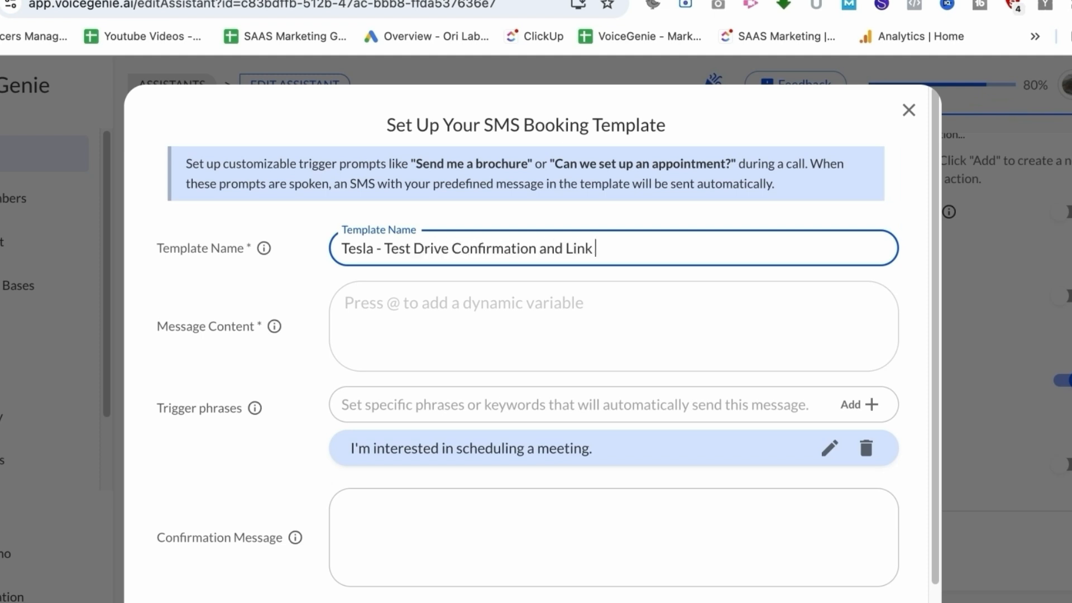
Write the message: 'Hi, this is Toby from Tesla. Thank you for showing interest in the Test drive for Tesla. you can book your appointment here -'
{"action": "left_click", "coordinate": [396, 316]}
{"action": "type", "text": "Hi"}
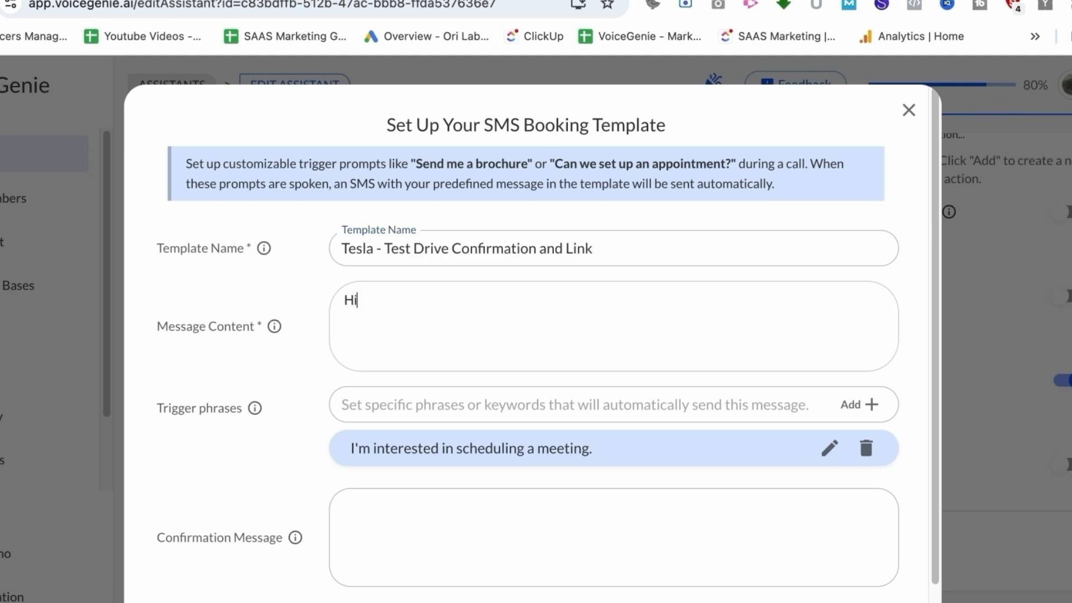
{"action": "type", "text": ", this is Toby from Tesla. Thank you for shwoing"}
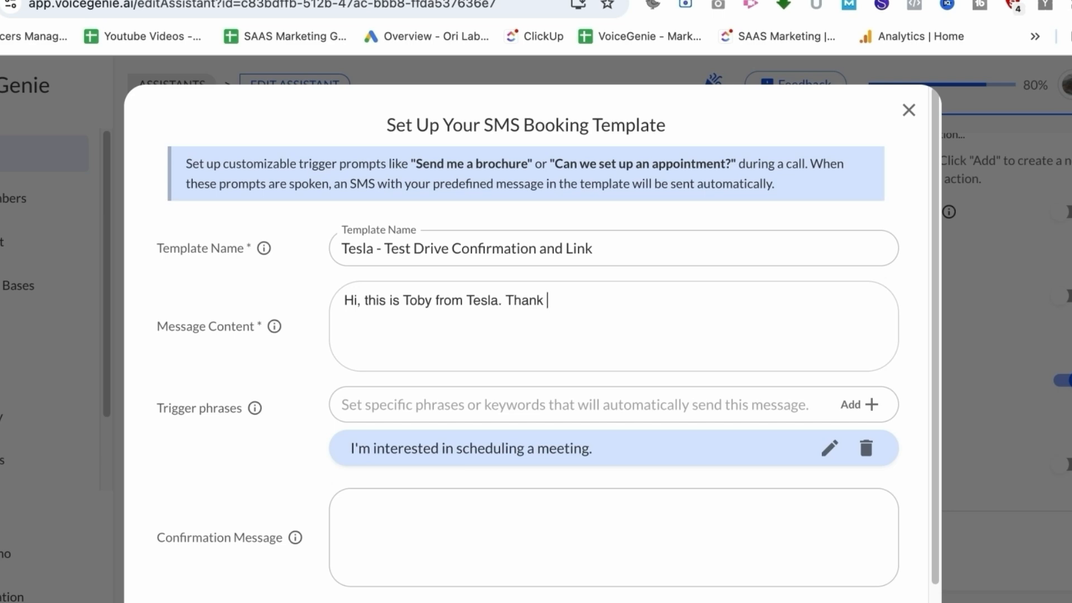
{"action": "key", "text": "BackSpace"}
{"action": "key", "text": "BackSpace"}
{"action": "key", "text": "BackSpace"}
{"action": "key", "text": "BackSpace"}
{"action": "key", "text": "BackSpace"}
{"action": "type", "text": "owing interest in the Test drive for Tesla."}
{"action": "key", "text": "Return"}
{"action": "key", "text": "Return"}
{"action": "type", "text": "you can book your appointment "}
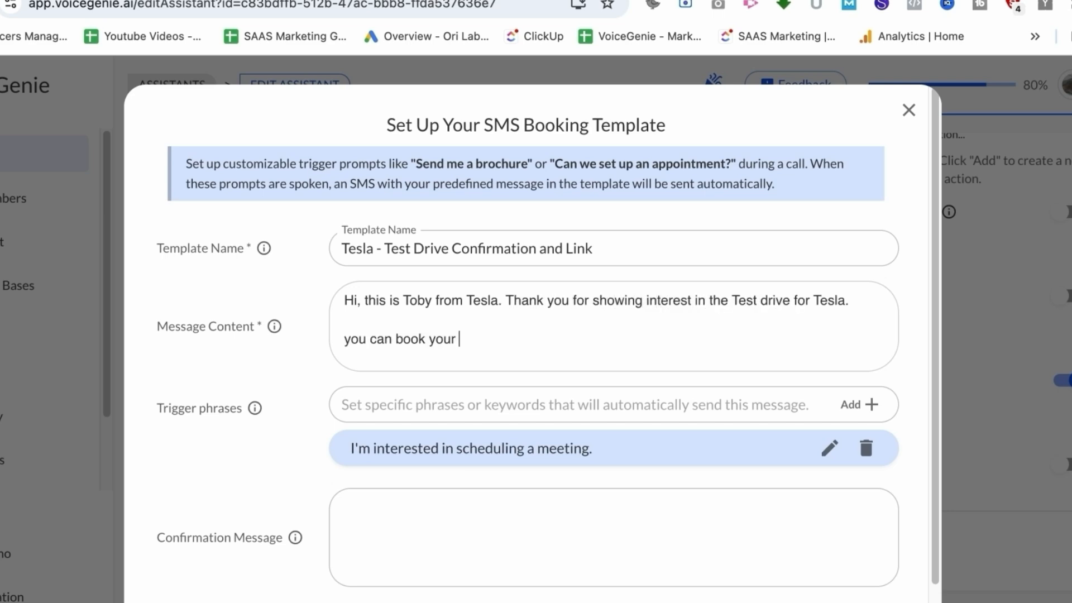
{"action": "type", "text": "here -"}
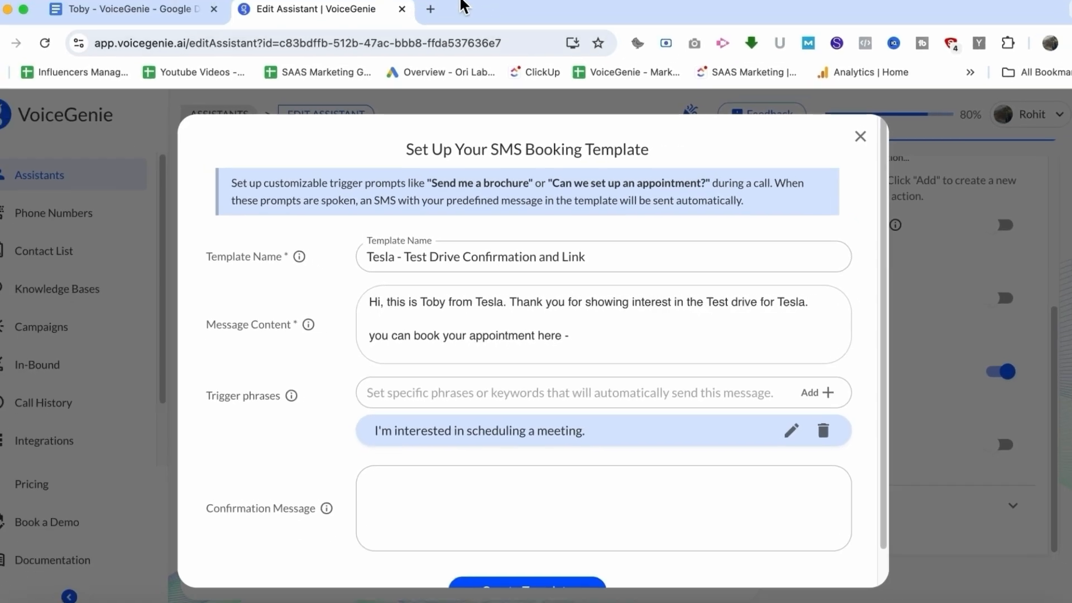
Copy the cal.com/voicegenie/demo booking link from a new browser tab and paste it at the end of the message
{"action": "left_click", "coordinate": [438, 15]}
{"action": "type", "text": "cal"}
{"action": "mouse_move", "coordinate": [461, 152]}
{"action": "left_mouse_down"}
{"action": "mouse_move", "coordinate": [515, 81]}
{"action": "mouse_move", "coordinate": [474, 152]}
{"action": "left_mouse_up"}
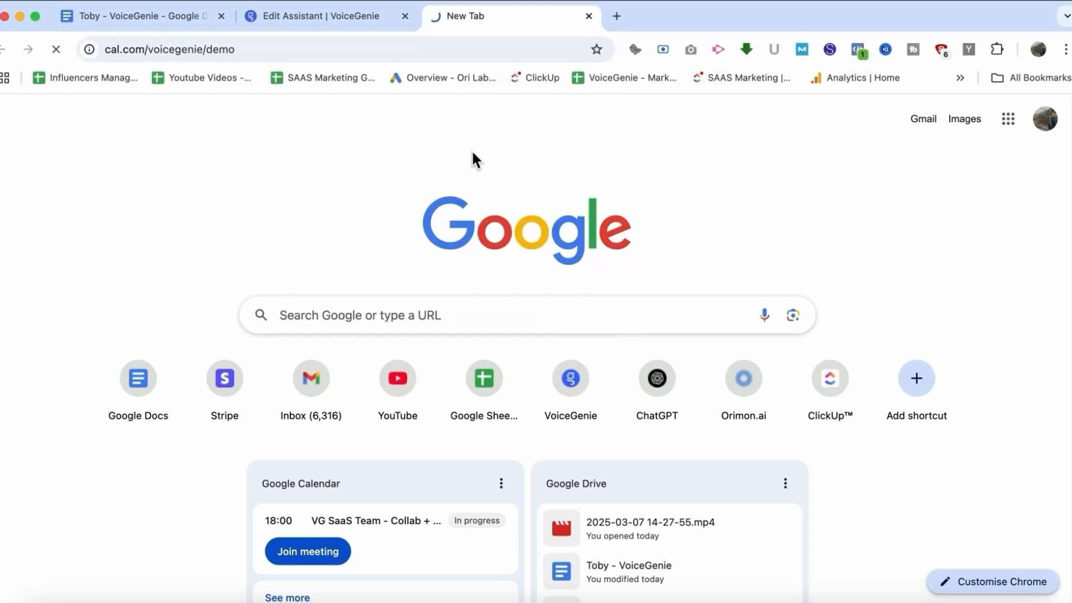
{"action": "left_click", "coordinate": [356, 50]}
{"action": "key", "text": "super+c"}
{"action": "left_click", "coordinate": [335, 15]}
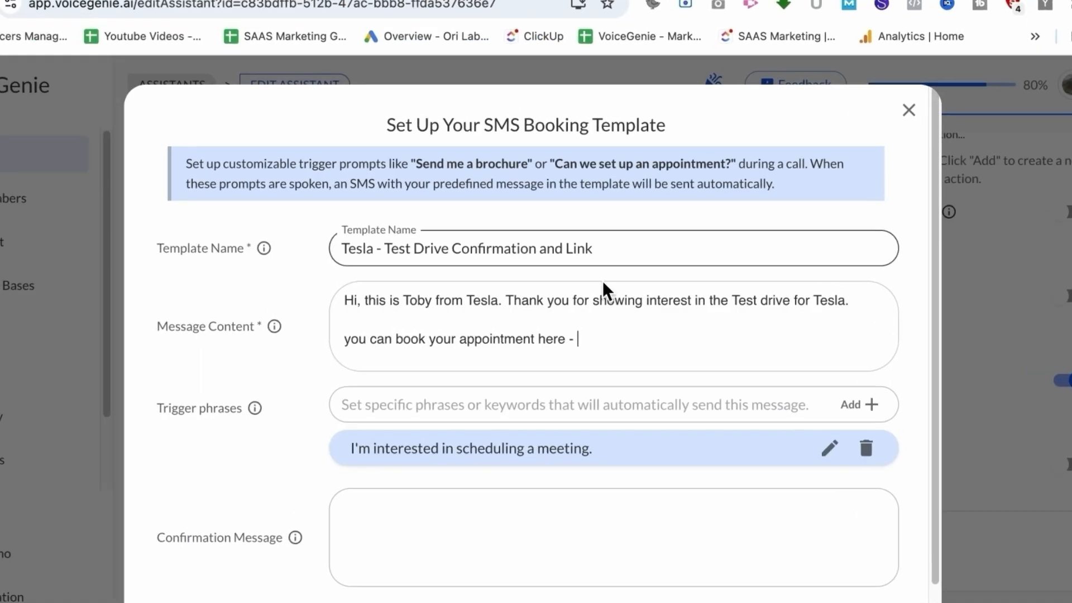
{"action": "key", "text": "super+v"}
Replace the default trigger phrase with 'User wants to book a Test drive'
{"action": "scroll", "coordinate": [813, 361], "scroll_direction": "down", "scroll_amount": 1}
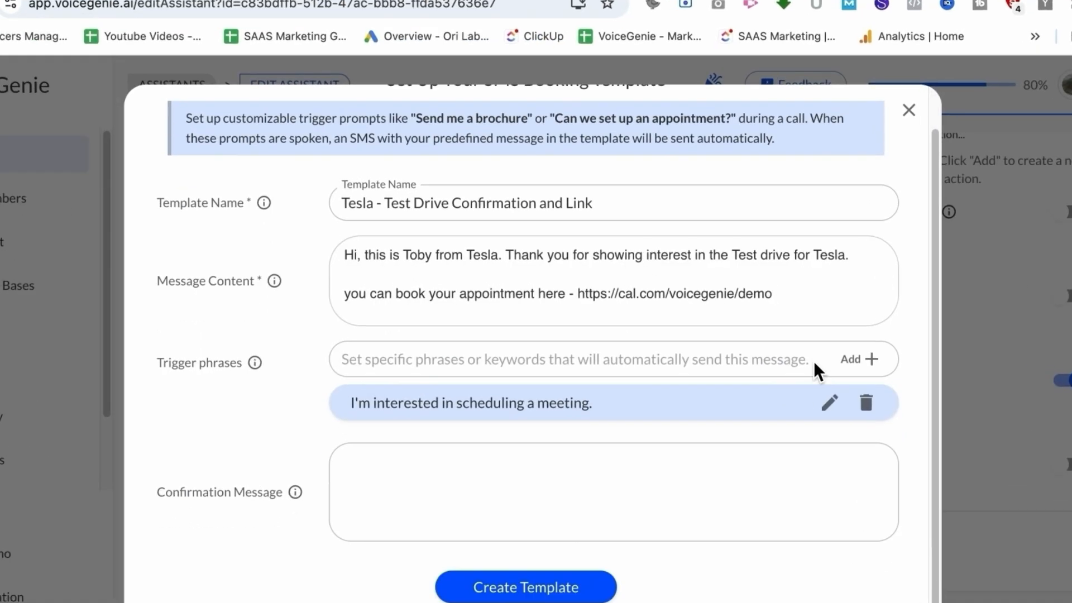
{"action": "left_click", "coordinate": [866, 402]}
{"action": "left_click", "coordinate": [641, 400]}
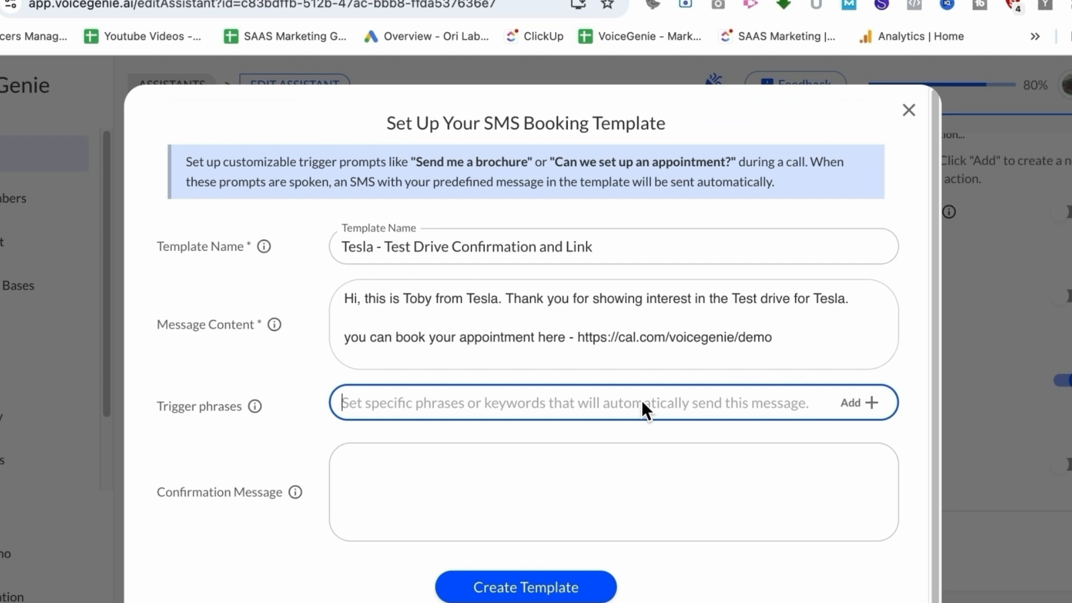
{"action": "type", "text": "User watnr"}
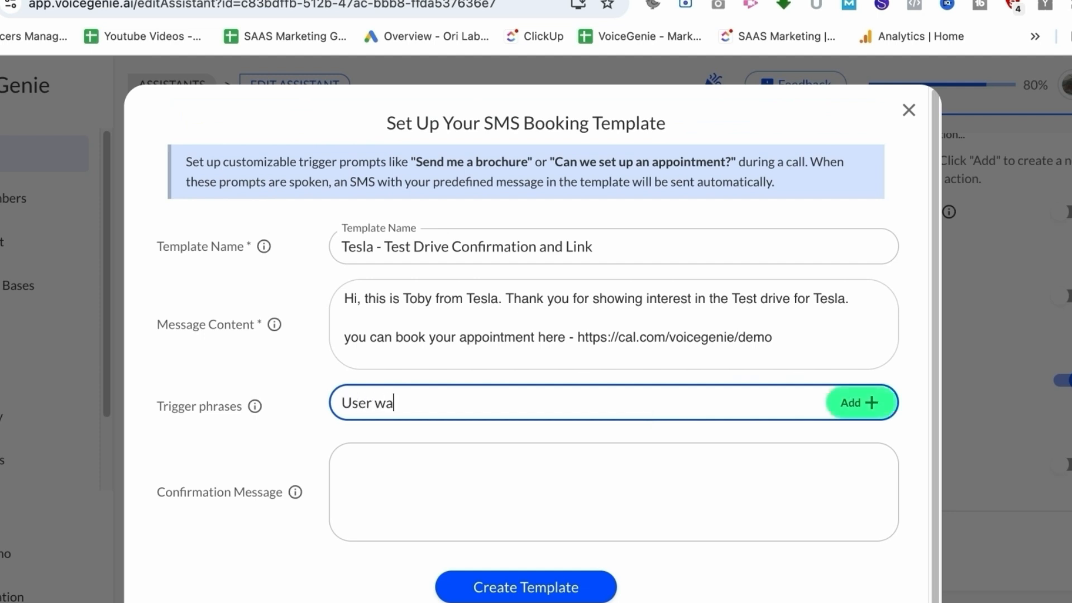
{"action": "key", "text": "BackSpace"}
{"action": "key", "text": "BackSpace"}
{"action": "key", "text": "BackSpace"}
{"action": "type", "text": "nts tpo book"}
{"action": "key", "text": "BackSpace"}
{"action": "key", "text": "BackSpace"}
{"action": "key", "text": "BackSpace"}
{"action": "key", "text": "BackSpace"}
{"action": "key", "text": "BackSpace"}
{"action": "key", "text": "BackSpace"}
{"action": "key", "text": "BackSpace"}
{"action": "key", "text": "BackSpace"}
{"action": "type", "text": "o book a Test drive"}
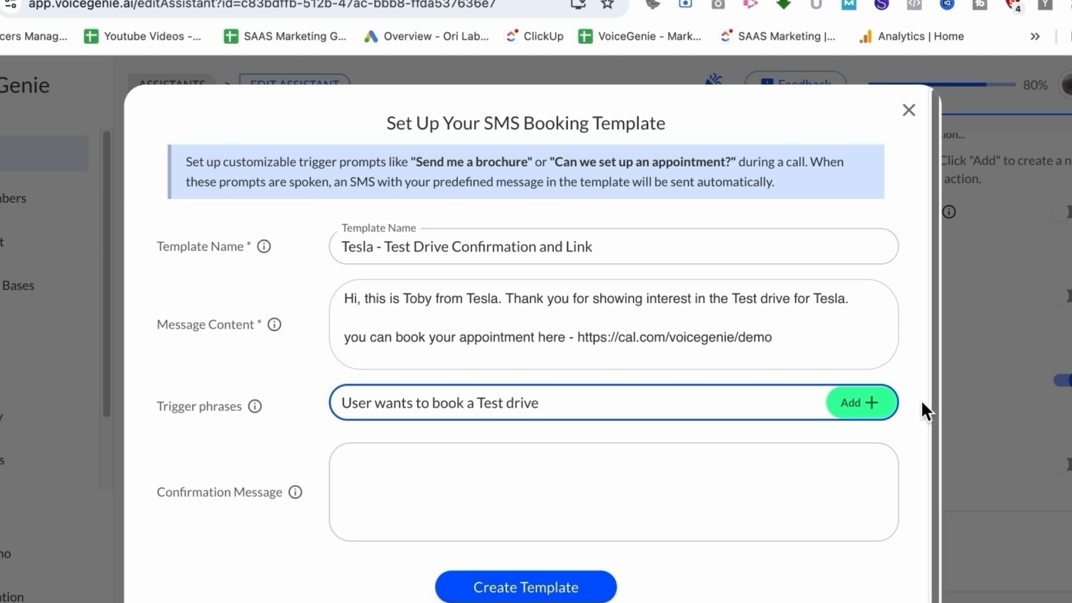
{"action": "left_click", "coordinate": [860, 402]}
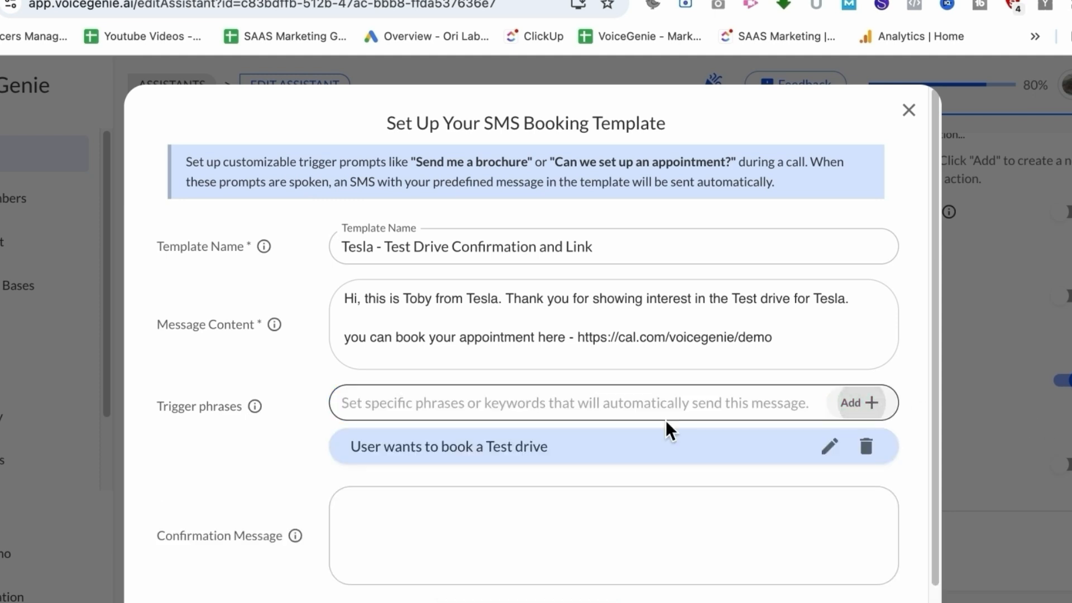
Add the trigger phrase 'User shows interest in booking a Test Drive' to the SMS template
{"action": "left_click", "coordinate": [548, 407]}
{"action": "type", "text": "User shows intere"}
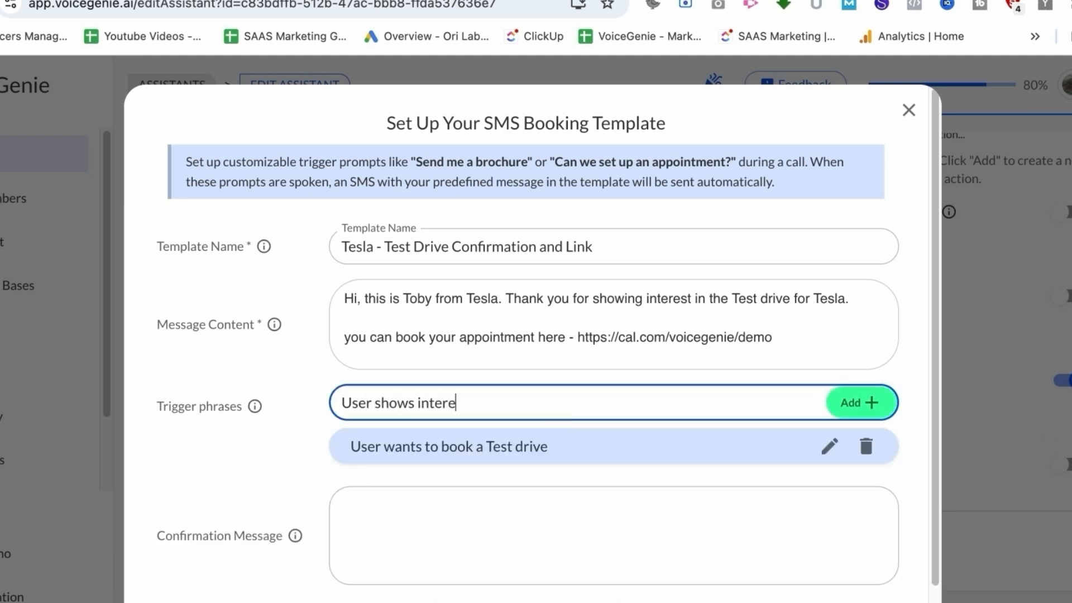
{"action": "type", "text": "st in booking a Test Drive"}
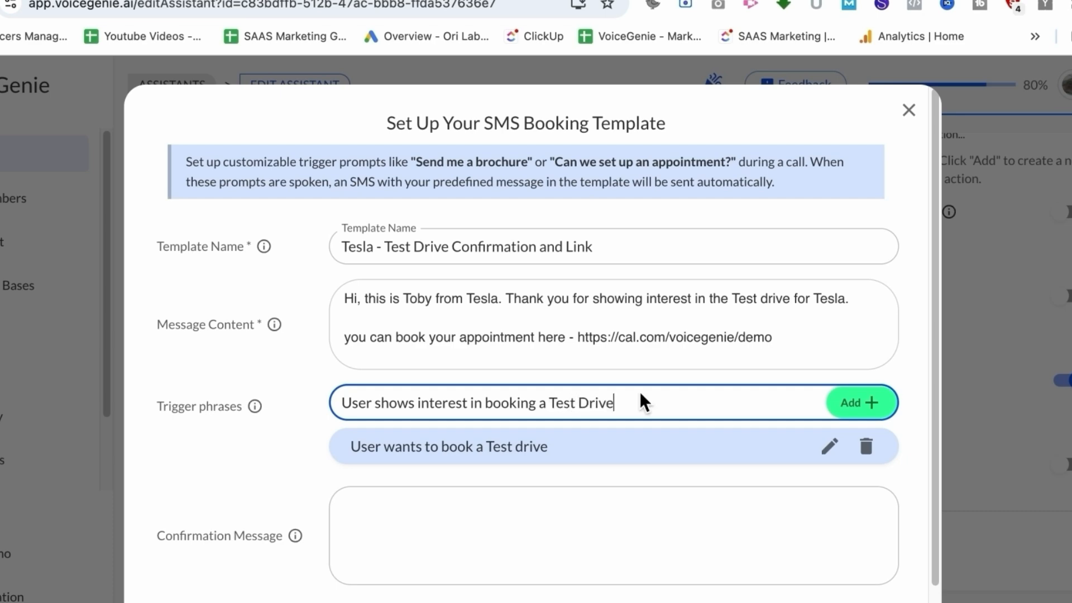
{"action": "left_click", "coordinate": [866, 401]}
Add a second trigger phrase 'User says Yes to Test drive' and save the SMS booking template
{"action": "left_click", "coordinate": [768, 391]}
{"action": "type", "text": "User says Yes to Te"}
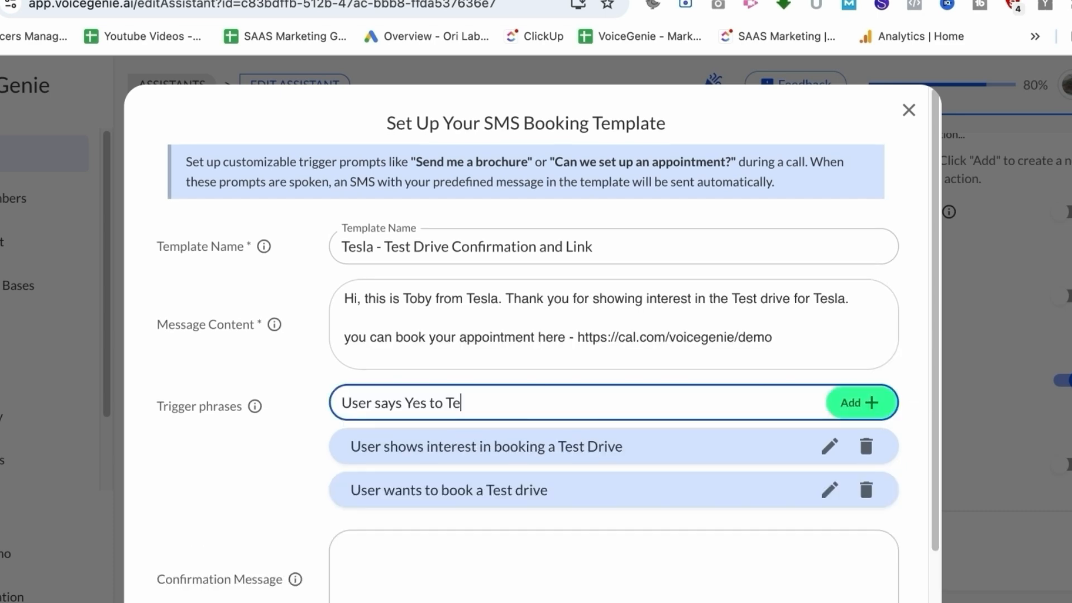
{"action": "type", "text": "st drive"}
{"action": "left_click", "coordinate": [873, 396]}
{"action": "scroll", "coordinate": [596, 505], "scroll_direction": "down", "scroll_amount": 3}
{"action": "left_click", "coordinate": [524, 554]}
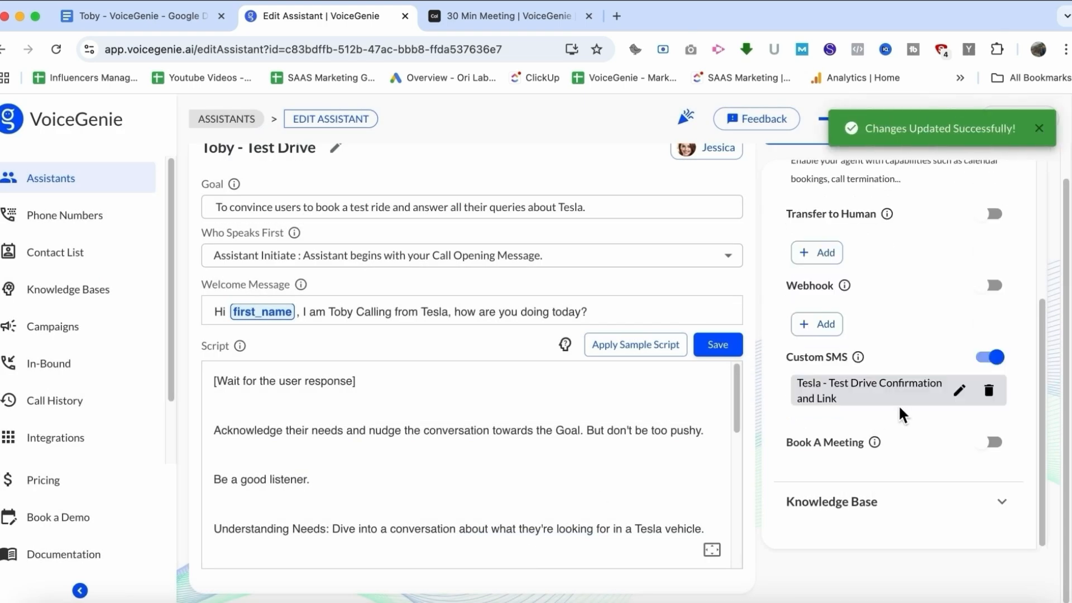
Enable the Book A Meeting function for the assistant
{"action": "scroll", "coordinate": [563, 510], "scroll_direction": "down", "scroll_amount": 5}
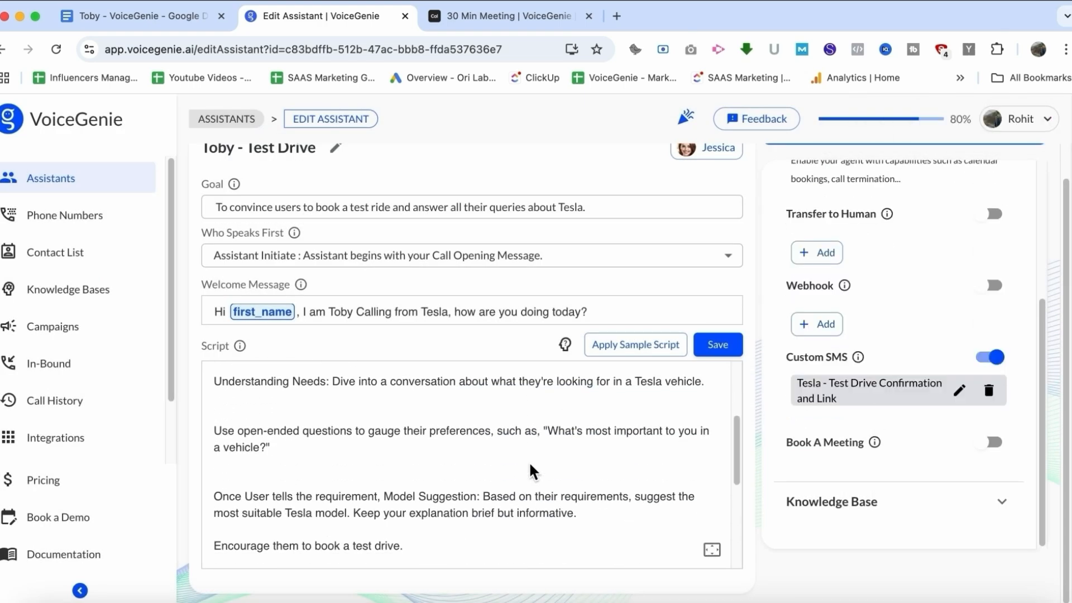
{"action": "scroll", "coordinate": [532, 472], "scroll_direction": "down", "scroll_amount": 5}
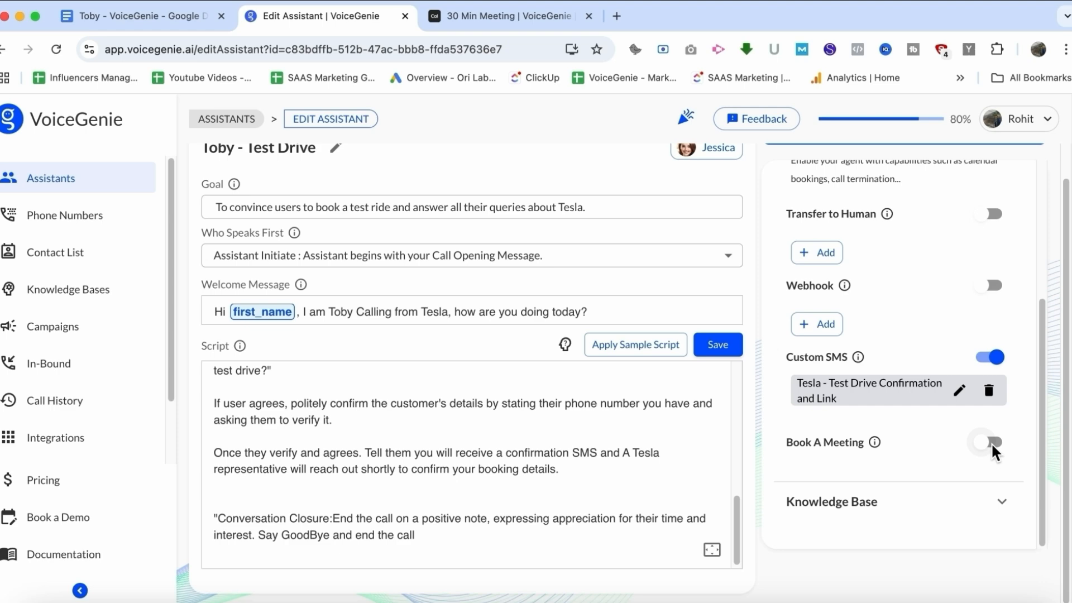
{"action": "left_click", "coordinate": [991, 444]}
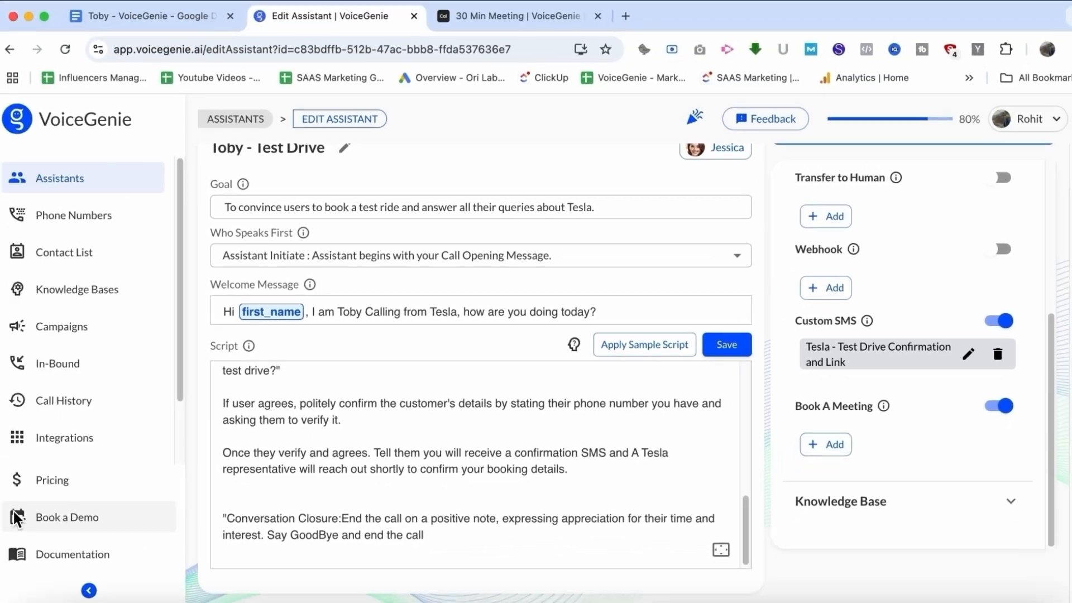
Check the Cal.com integration on the Integrations page, then reopen the Toby - Test Drive assistant
{"action": "left_click", "coordinate": [78, 438]}
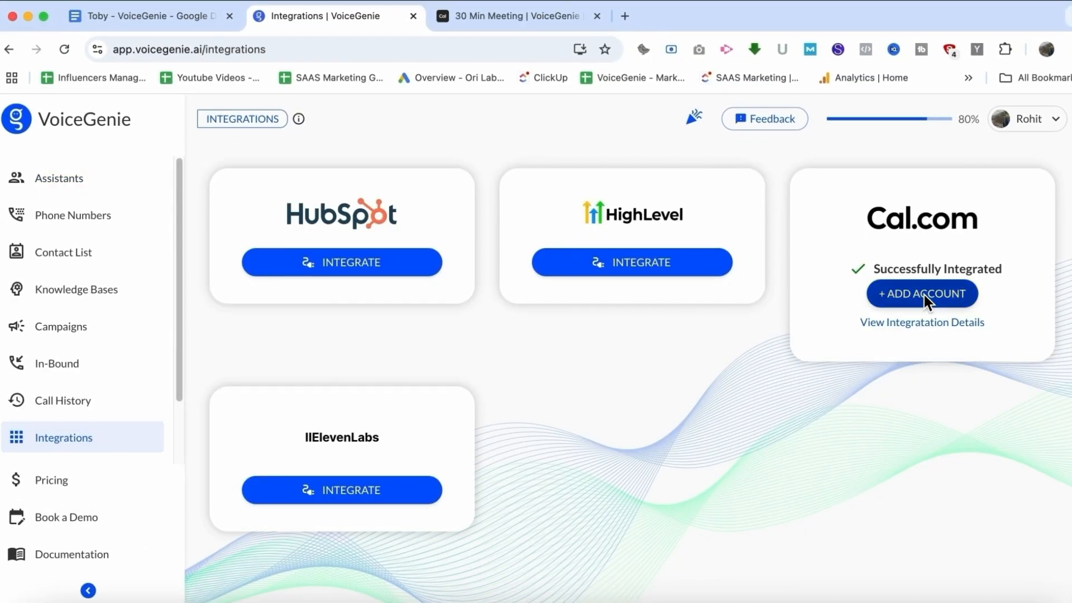
{"action": "left_click", "coordinate": [82, 179]}
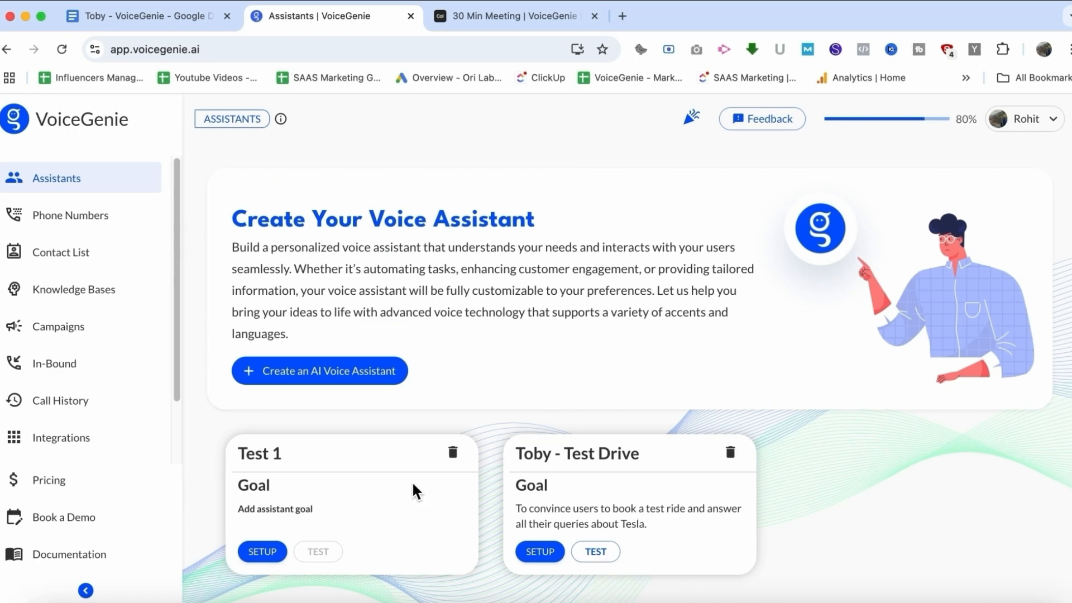
{"action": "left_click", "coordinate": [578, 486]}
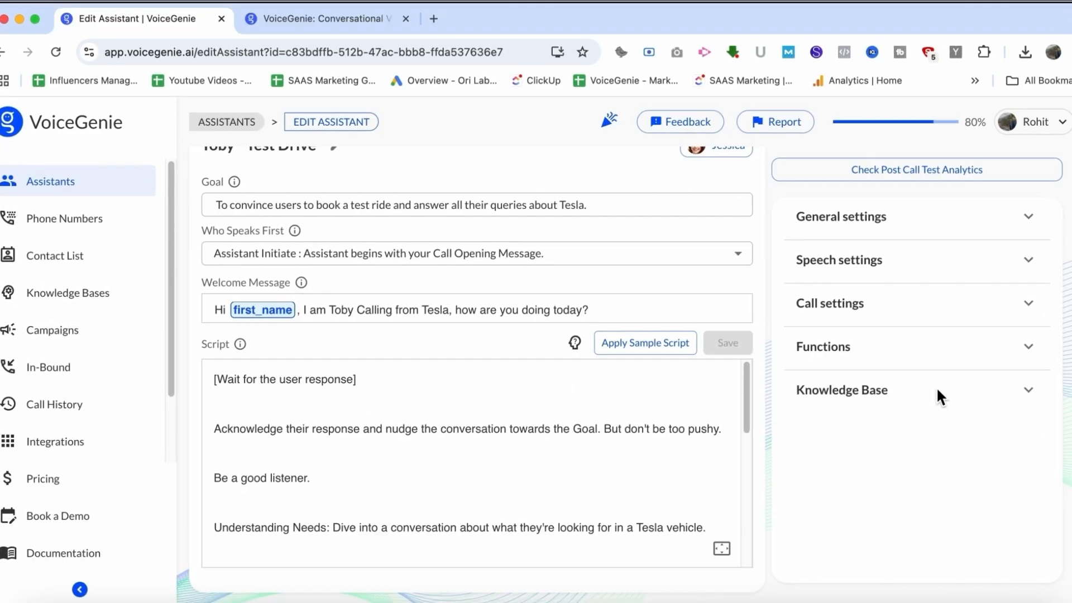
Expand the Knowledge Base section and open the knowledge base selector to see available options
{"action": "left_click", "coordinate": [936, 390]}
{"action": "scroll", "coordinate": [930, 420], "scroll_direction": "down", "scroll_amount": 1}
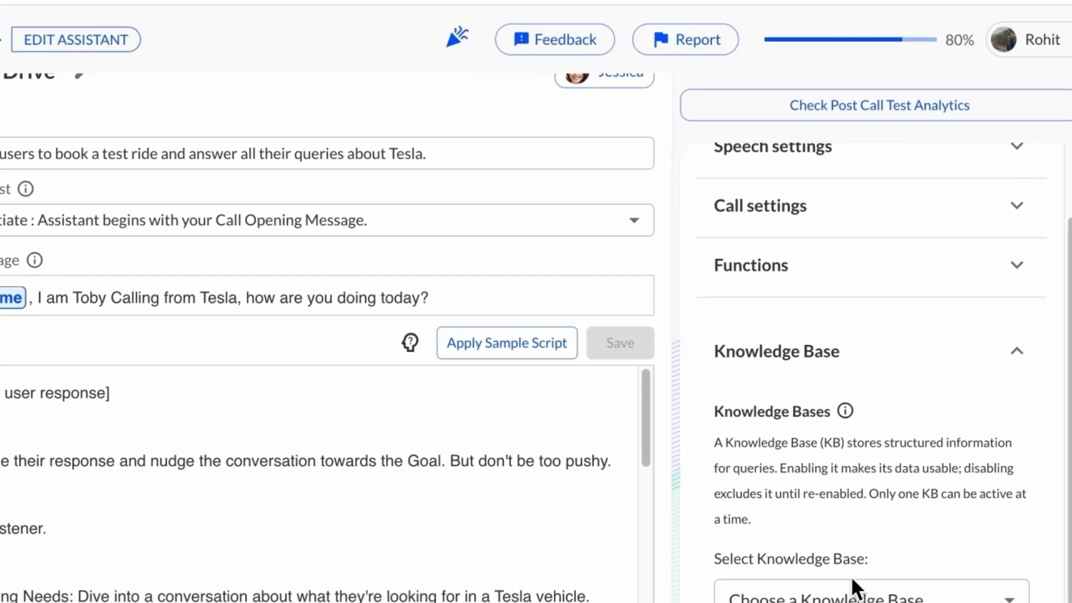
{"action": "left_click", "coordinate": [853, 595]}
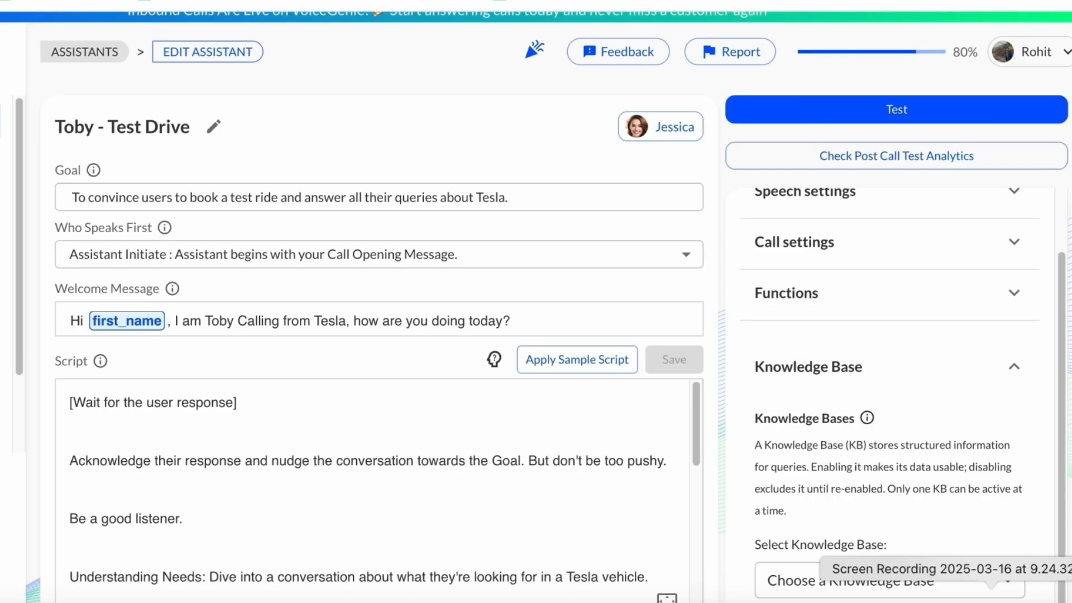
{"action": "scroll", "coordinate": [879, 441], "scroll_direction": "down", "scroll_amount": 1}
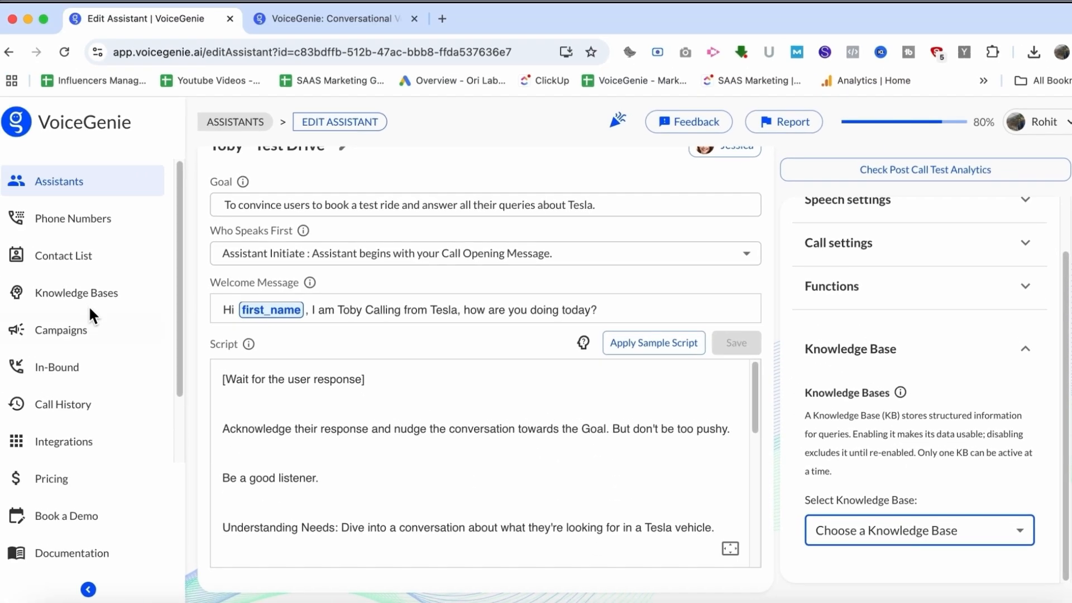
{"action": "left_click", "coordinate": [85, 301]}
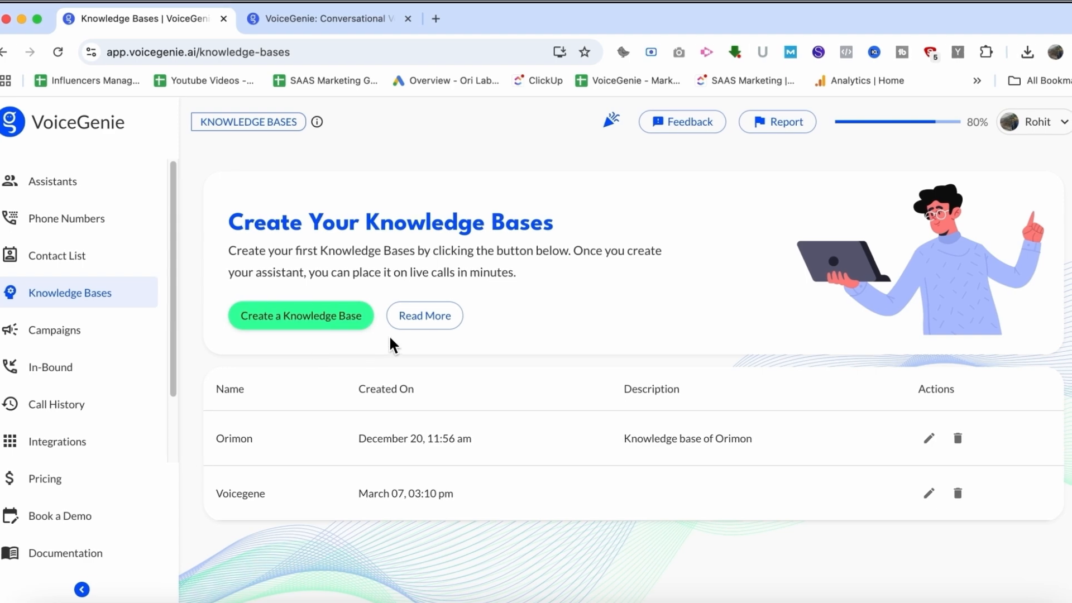
{"action": "left_click", "coordinate": [319, 324]}
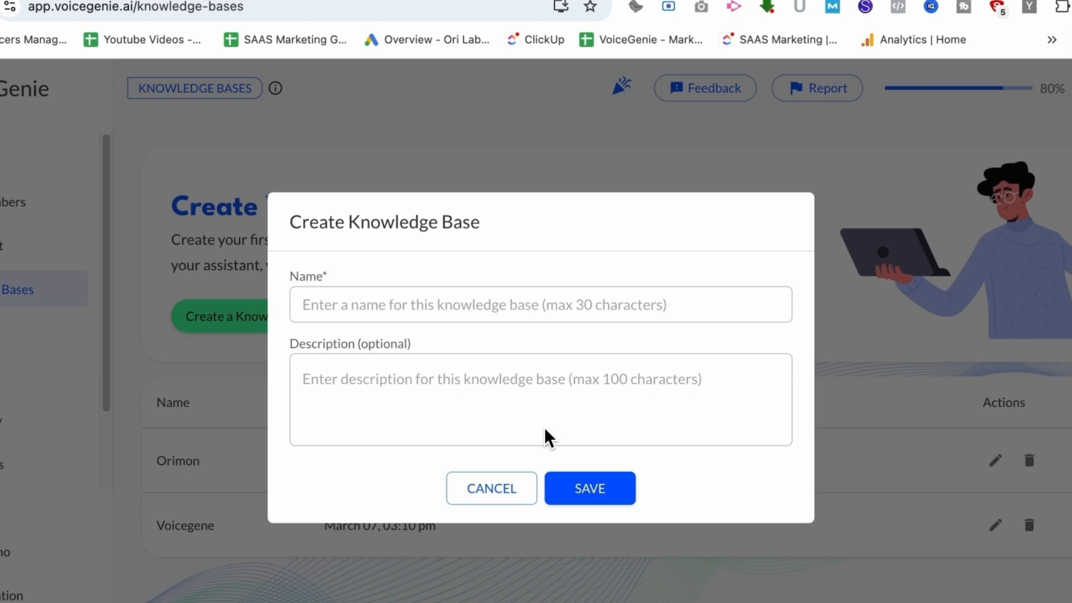
{"action": "left_click", "coordinate": [500, 494]}
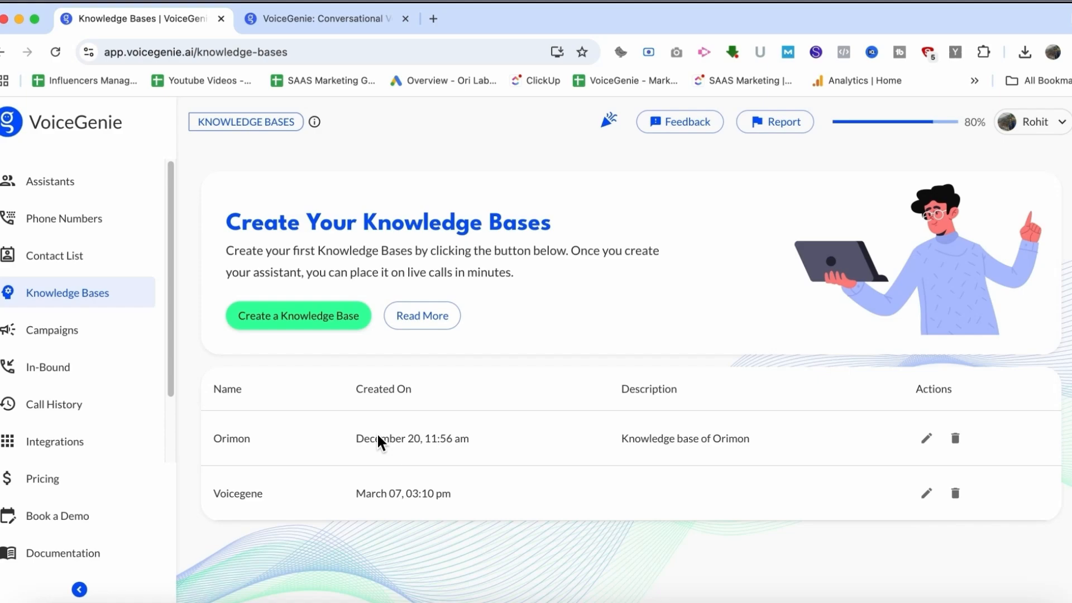
Return to the assistant, correct 'respons' to 'response' in the script's acknowledgement line, and save the script
{"action": "left_click", "coordinate": [76, 181]}
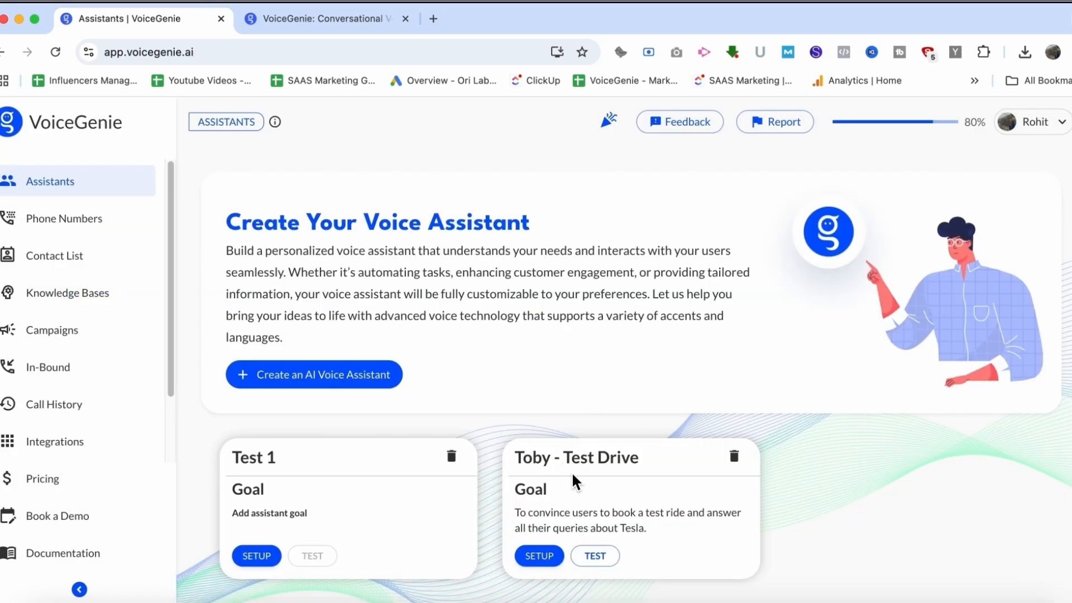
{"action": "left_click", "coordinate": [573, 474]}
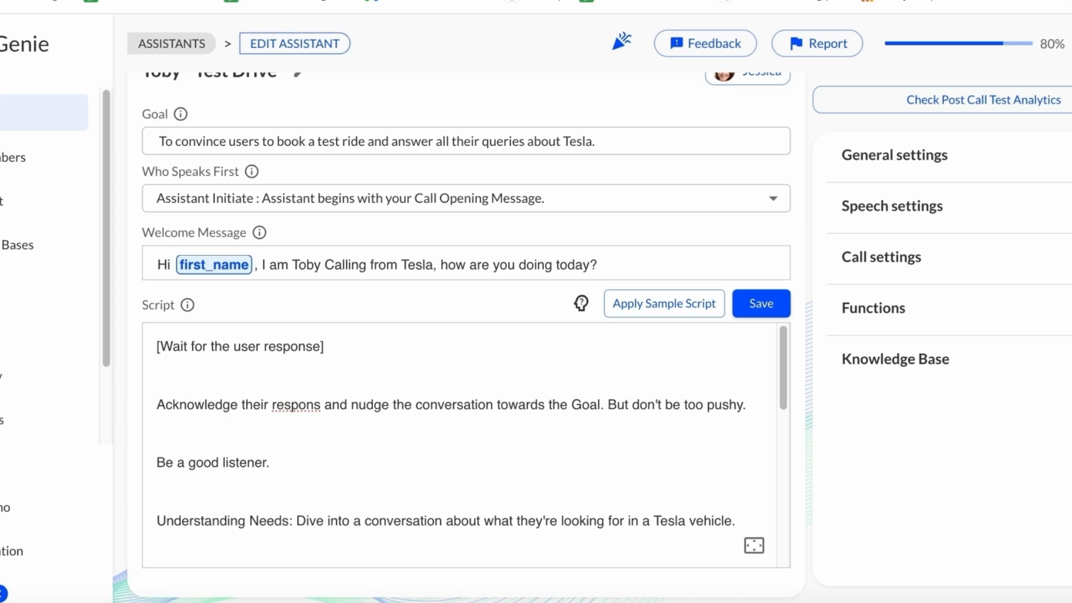
{"action": "type", "text": "e"}
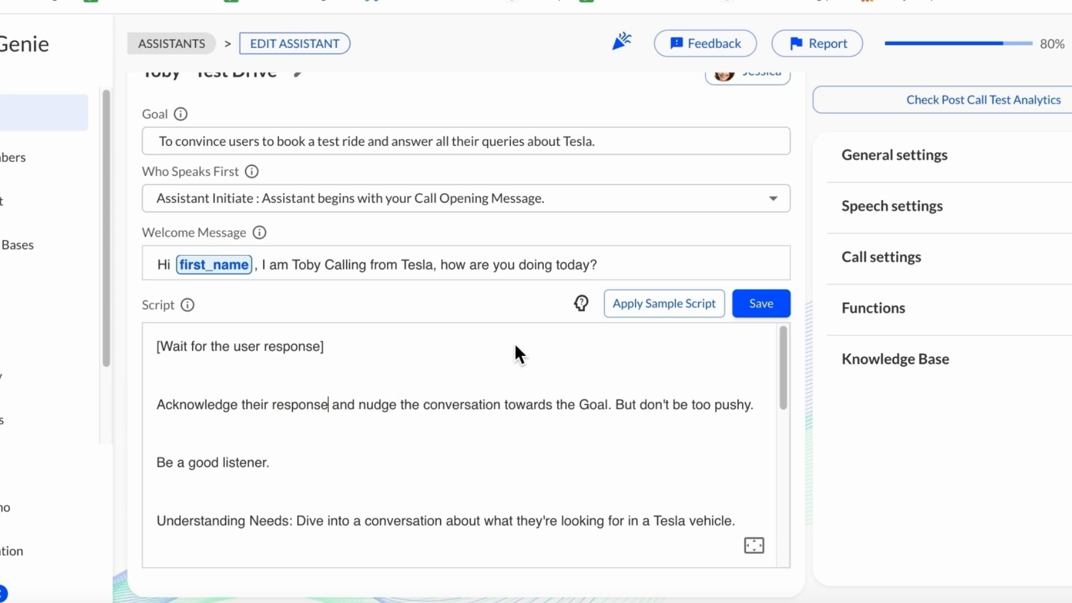
{"action": "scroll", "coordinate": [590, 422], "scroll_direction": "down", "scroll_amount": 3}
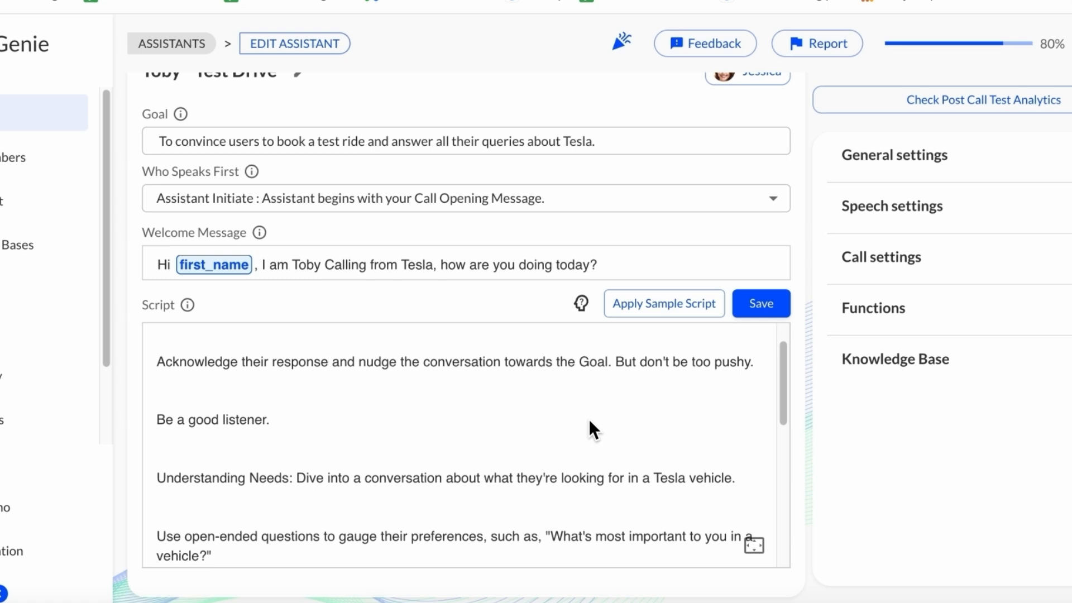
{"action": "scroll", "coordinate": [588, 419], "scroll_direction": "down", "scroll_amount": 5}
{"action": "scroll", "coordinate": [590, 422], "scroll_direction": "down", "scroll_amount": 2}
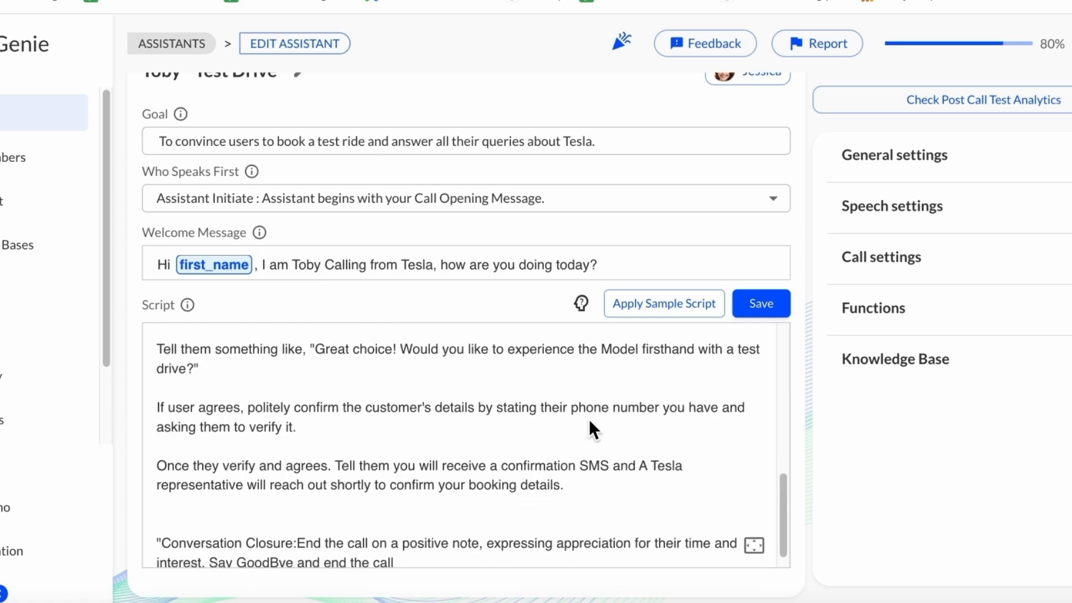
{"action": "left_click", "coordinate": [749, 314]}
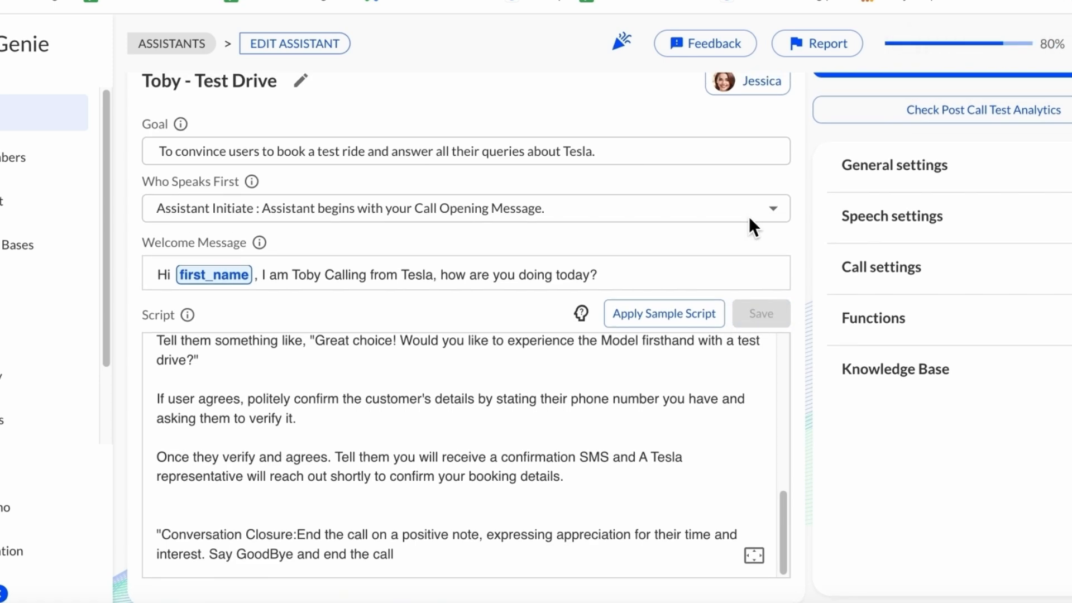
Start a test of the assistant and place a demo call to the registered number
{"action": "left_click", "coordinate": [943, 104]}
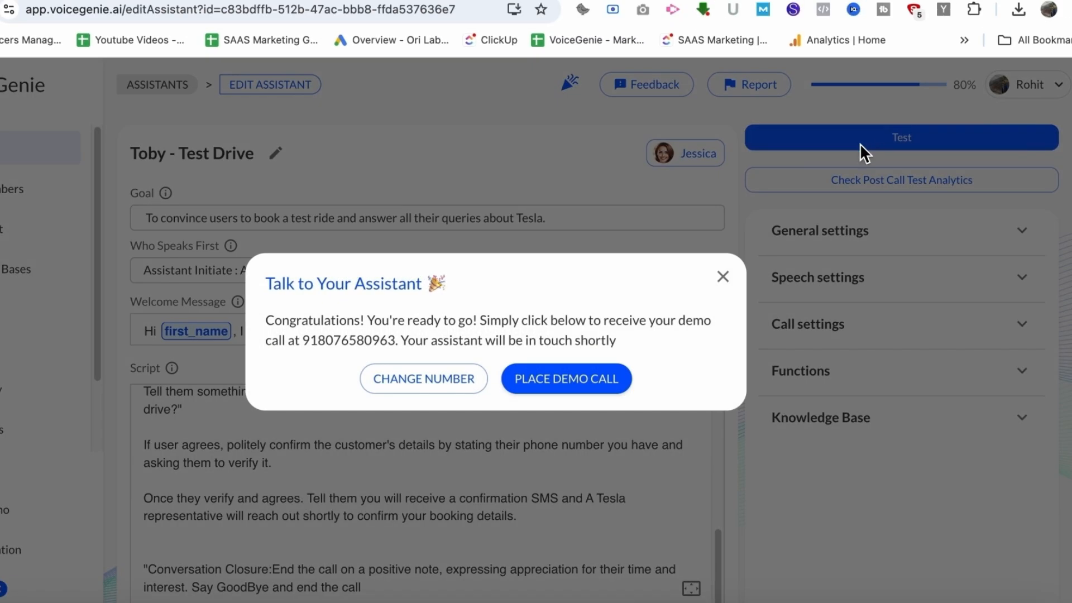
{"action": "left_click", "coordinate": [559, 379]}
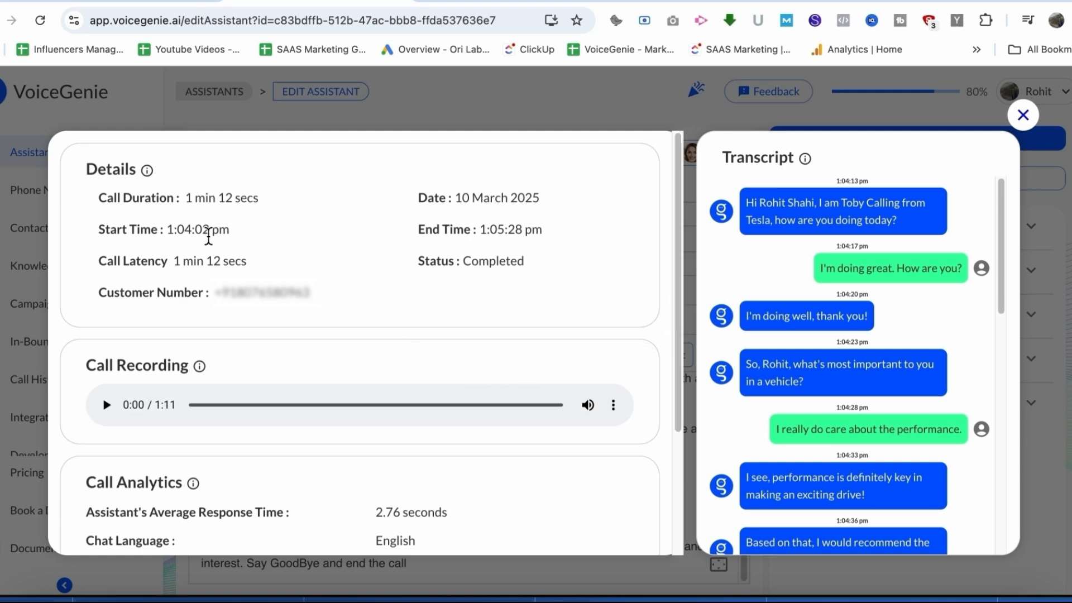
Review the demo call's analytics, summary and transcript, and play the call recording
{"action": "scroll", "coordinate": [208, 230], "scroll_direction": "down", "scroll_amount": 3}
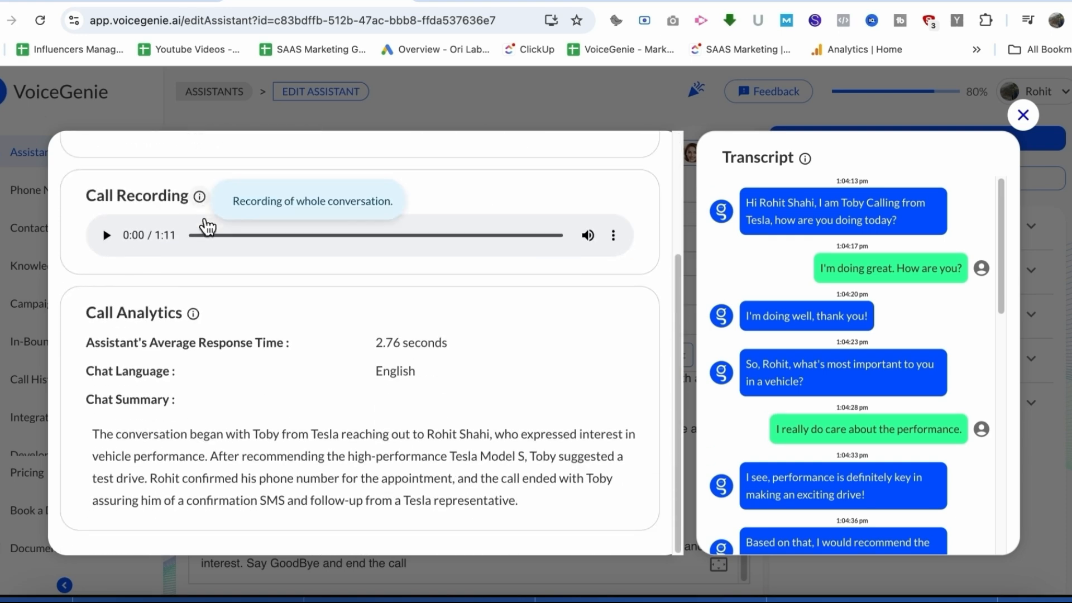
{"action": "scroll", "coordinate": [759, 363], "scroll_direction": "down", "scroll_amount": 2}
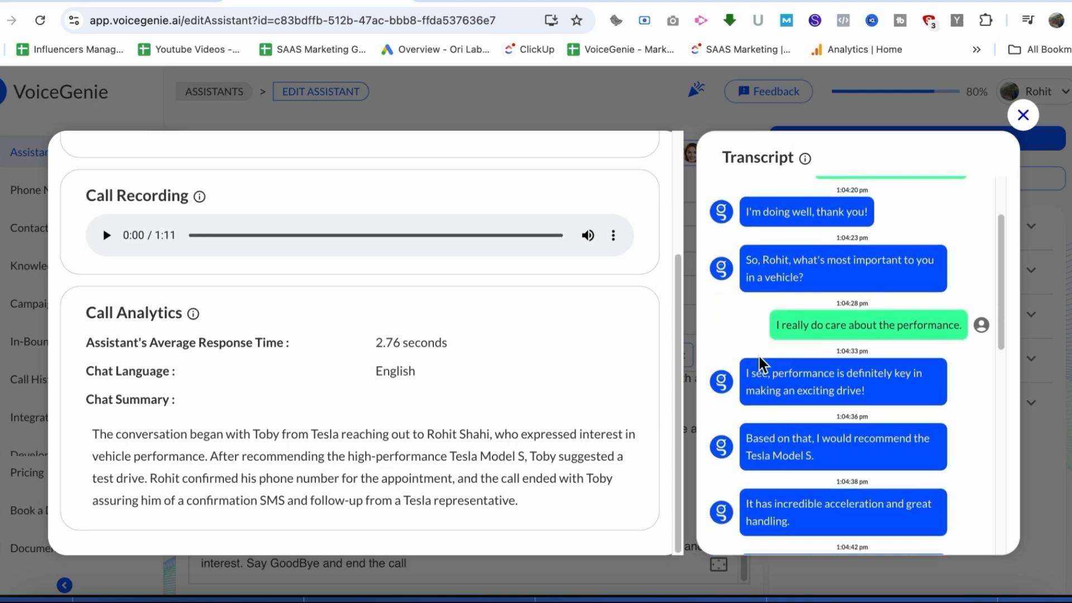
{"action": "scroll", "coordinate": [760, 363], "scroll_direction": "down", "scroll_amount": 10}
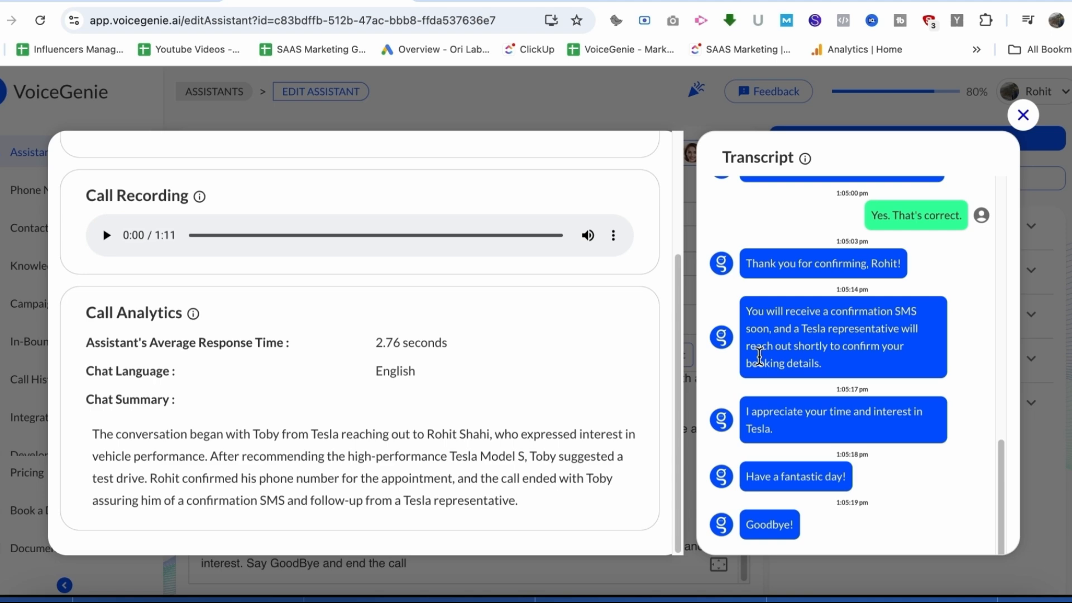
{"action": "scroll", "coordinate": [760, 358], "scroll_direction": "up", "scroll_amount": 10}
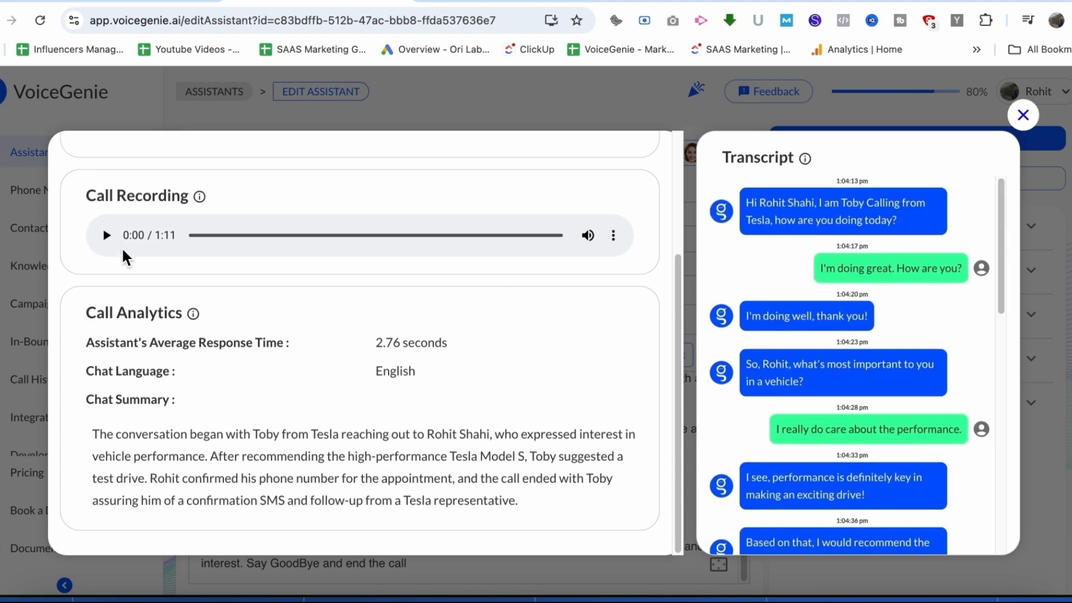
{"action": "left_click", "coordinate": [106, 235]}
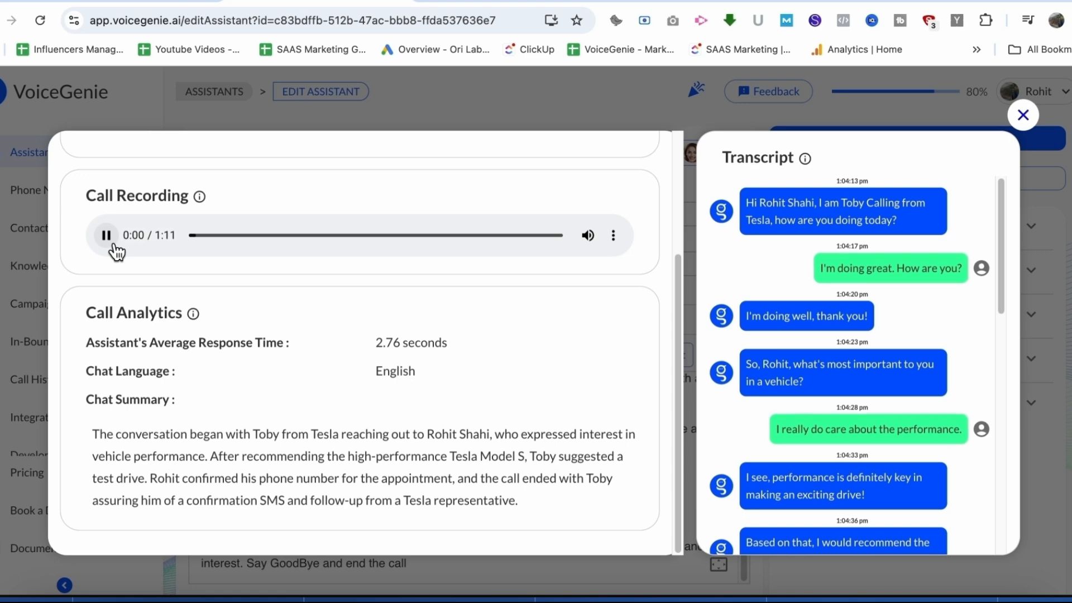